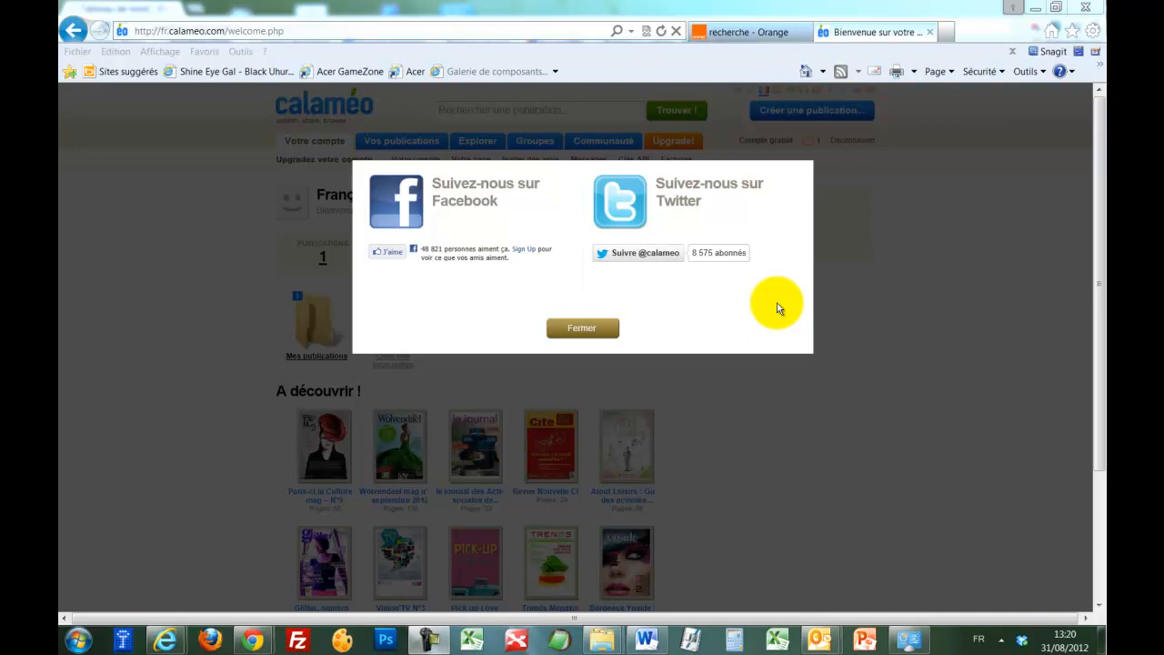
Step: Start a new publication and choose FOURNITURES HOTELIERES.pdf from the "Fourniture hotelière et matérièle" folder in AMD Atelier du Dahu as its document
click(583, 330)
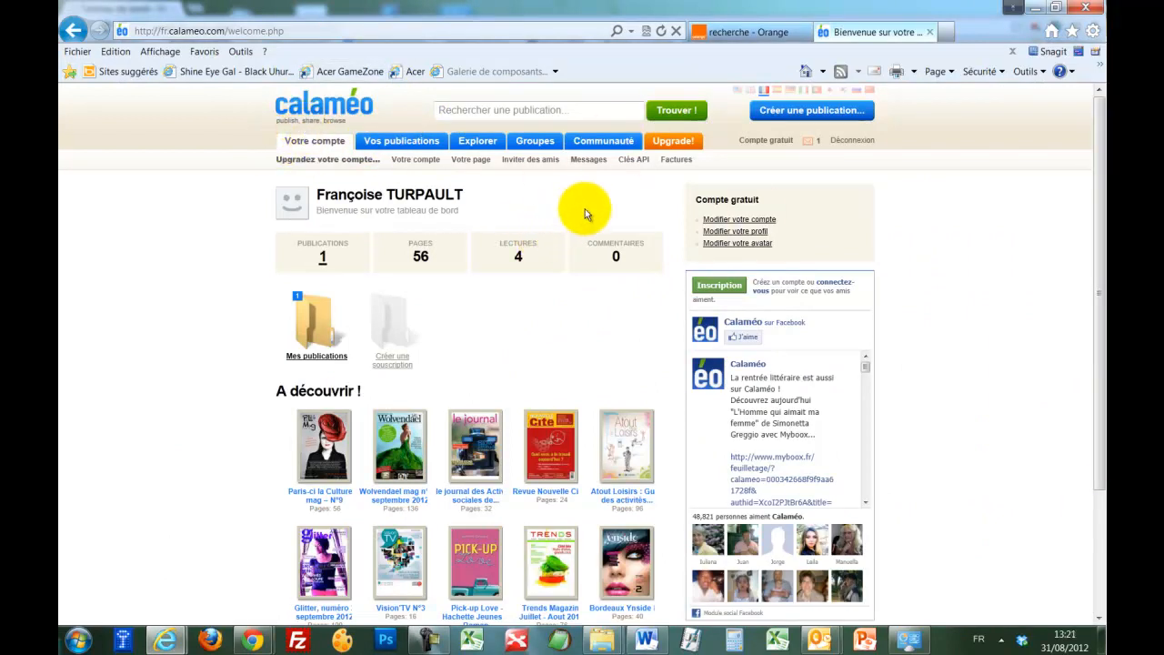
click(792, 110)
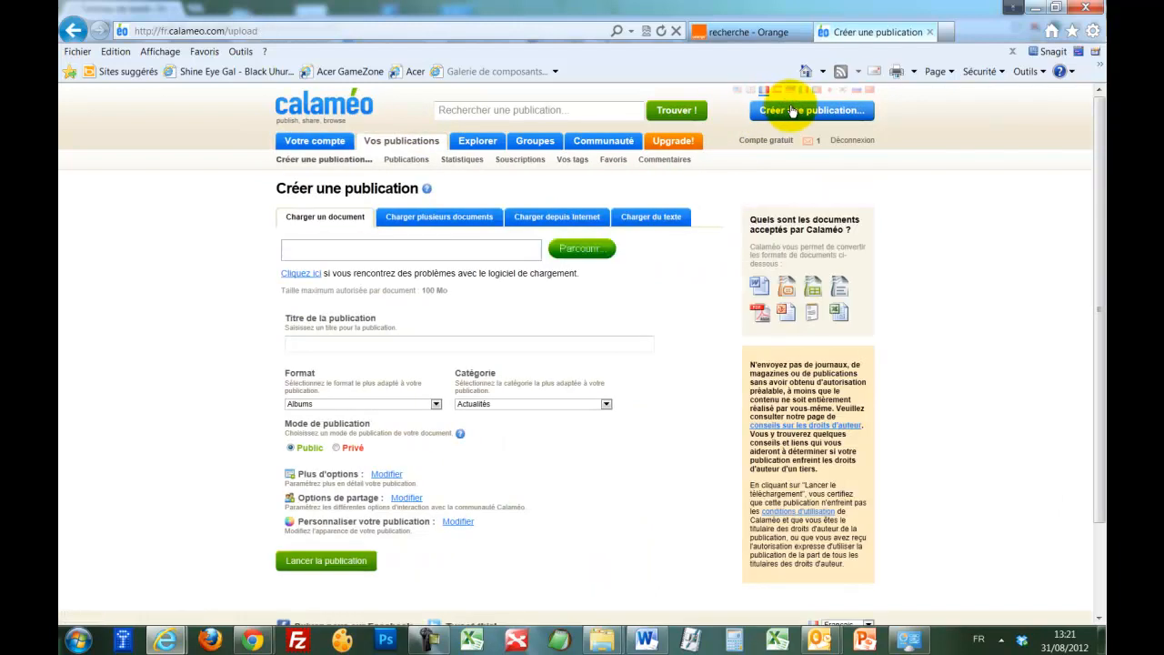
click(573, 251)
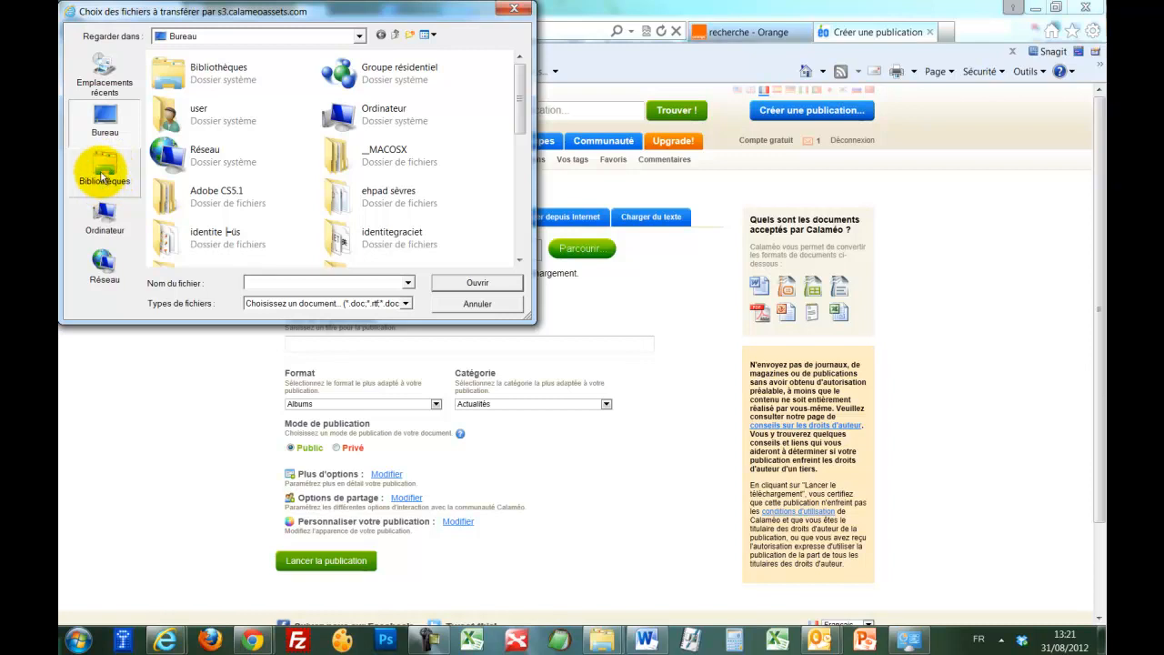
click(103, 71)
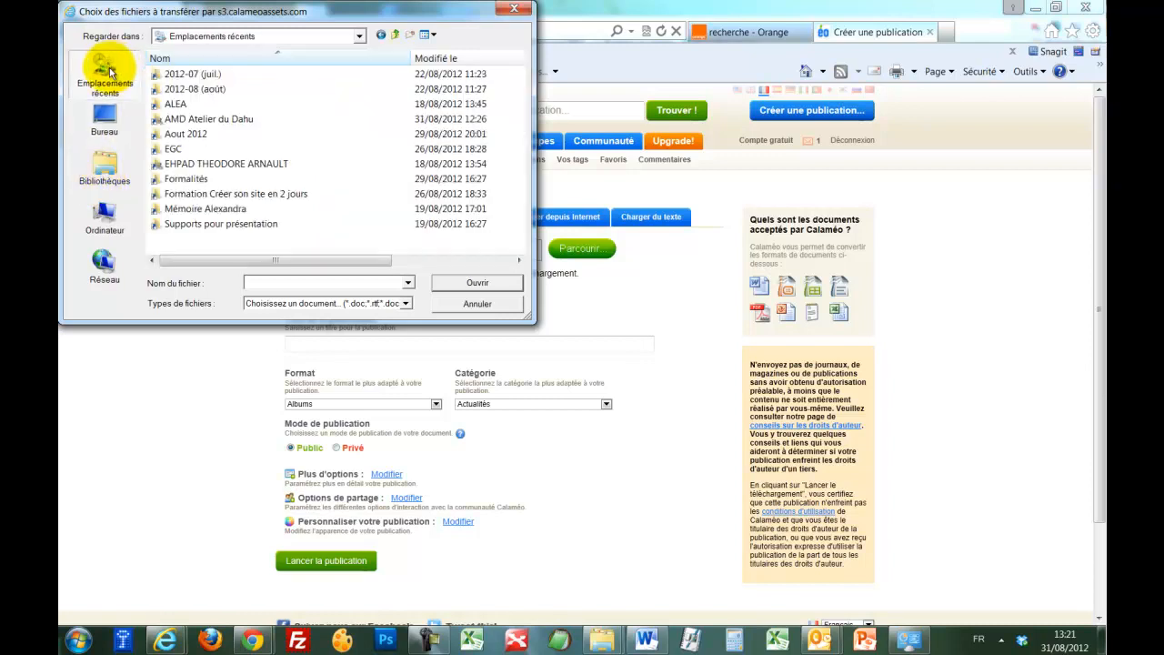
click(450, 60)
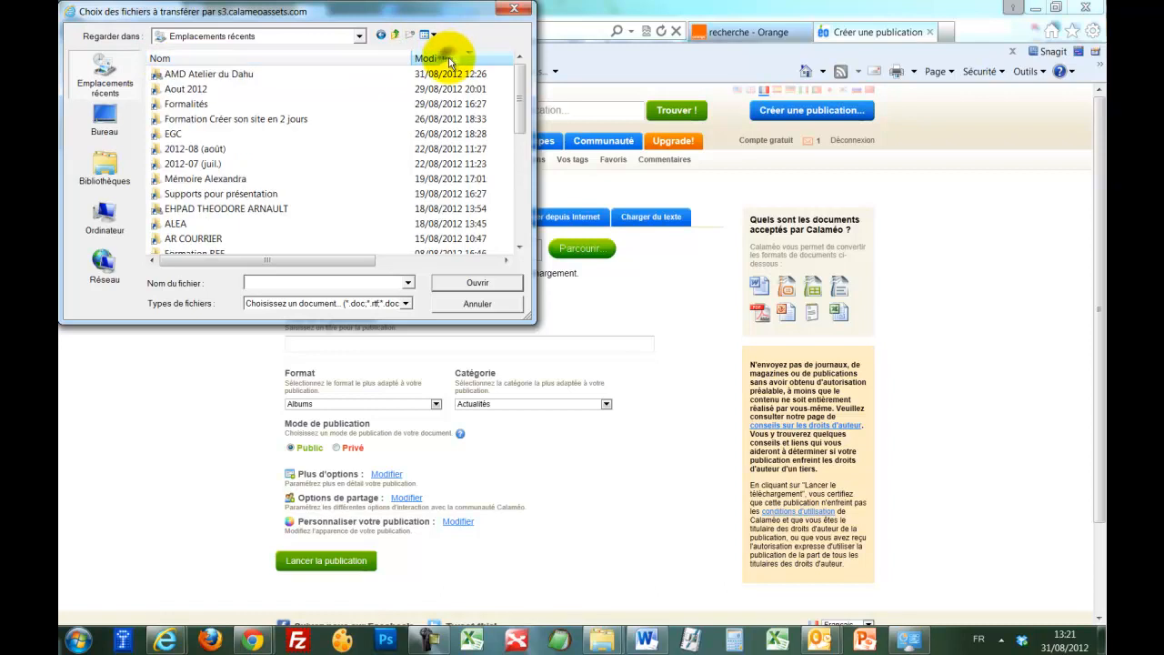
double_click(336, 73)
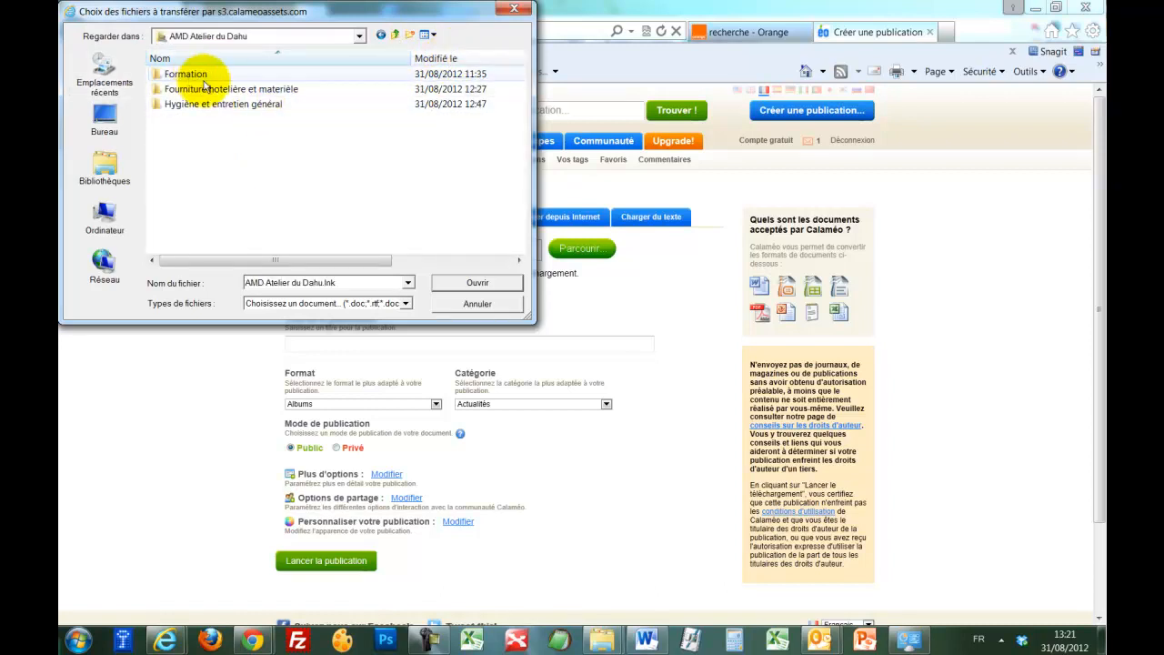
double_click(258, 89)
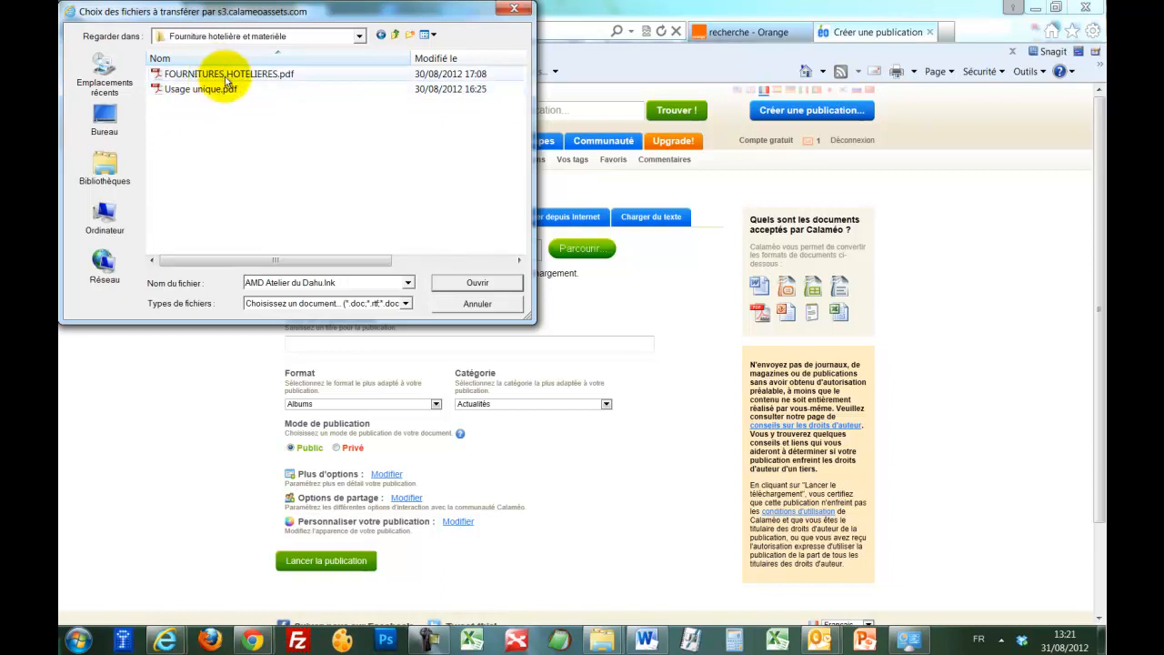
click(226, 78)
click(227, 78)
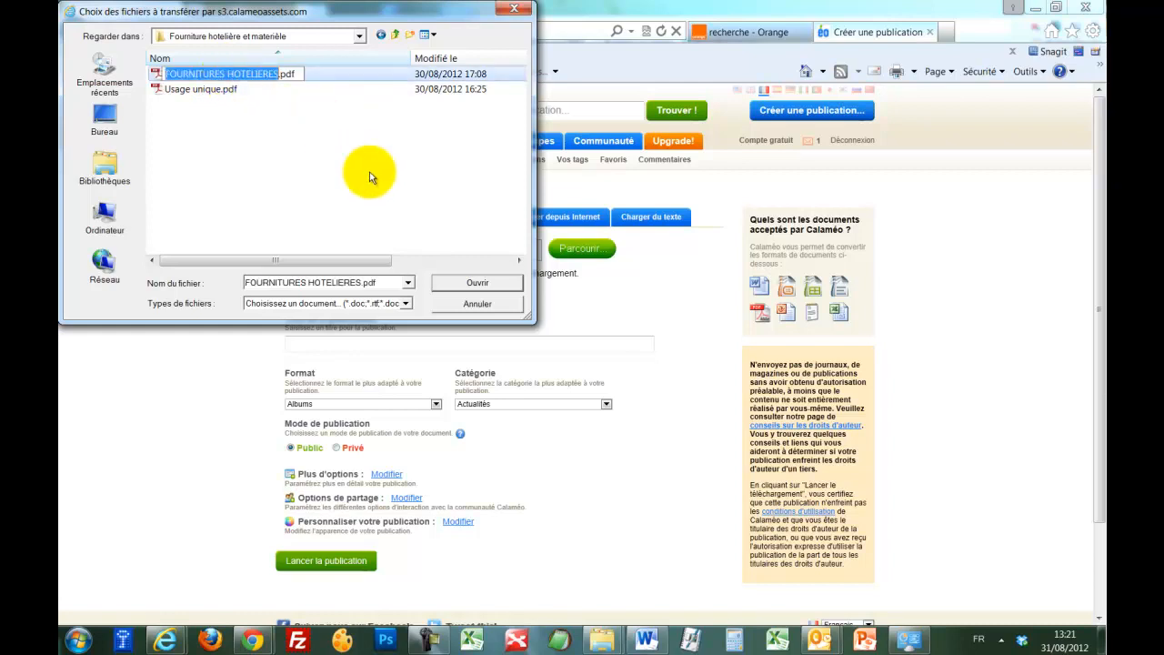
click(321, 73)
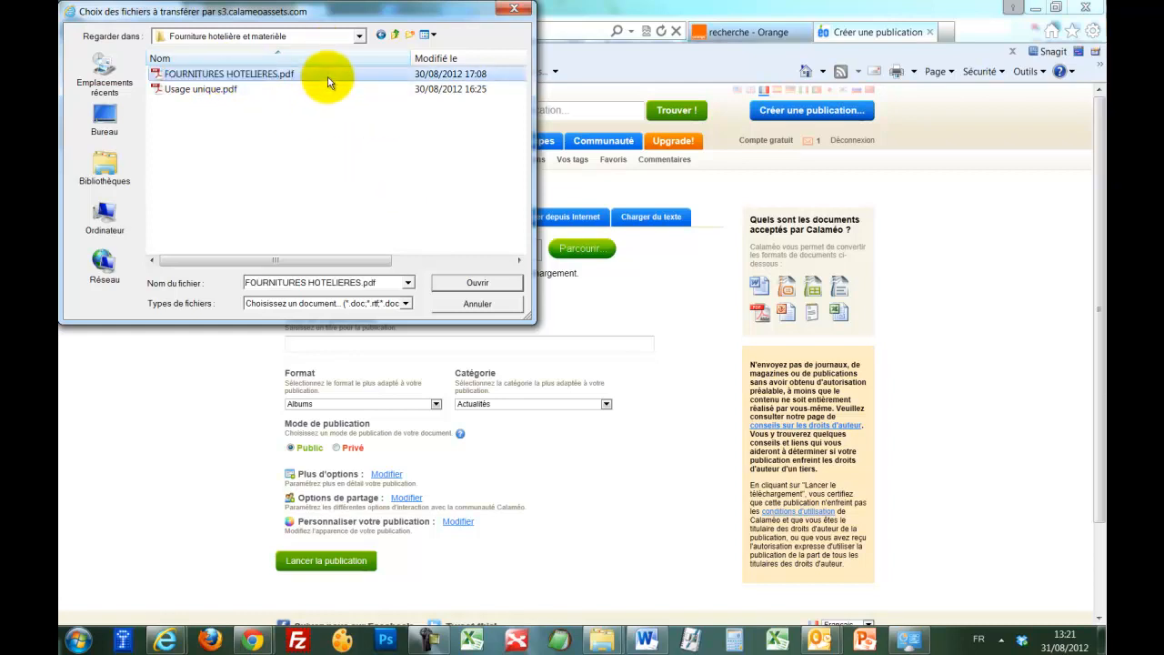
click(480, 282)
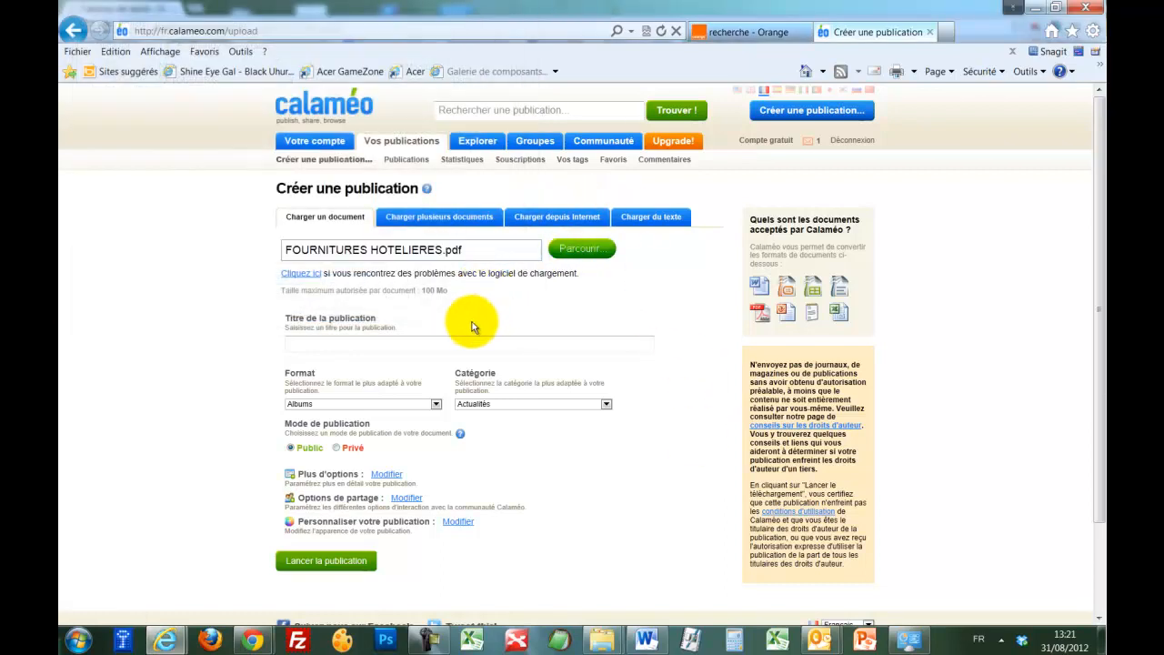
Step: Title the publication "Fournitures hotelières CHR & Collectivités", with the format Catalogues and the category Business
scroll(367, 271, down, 2)
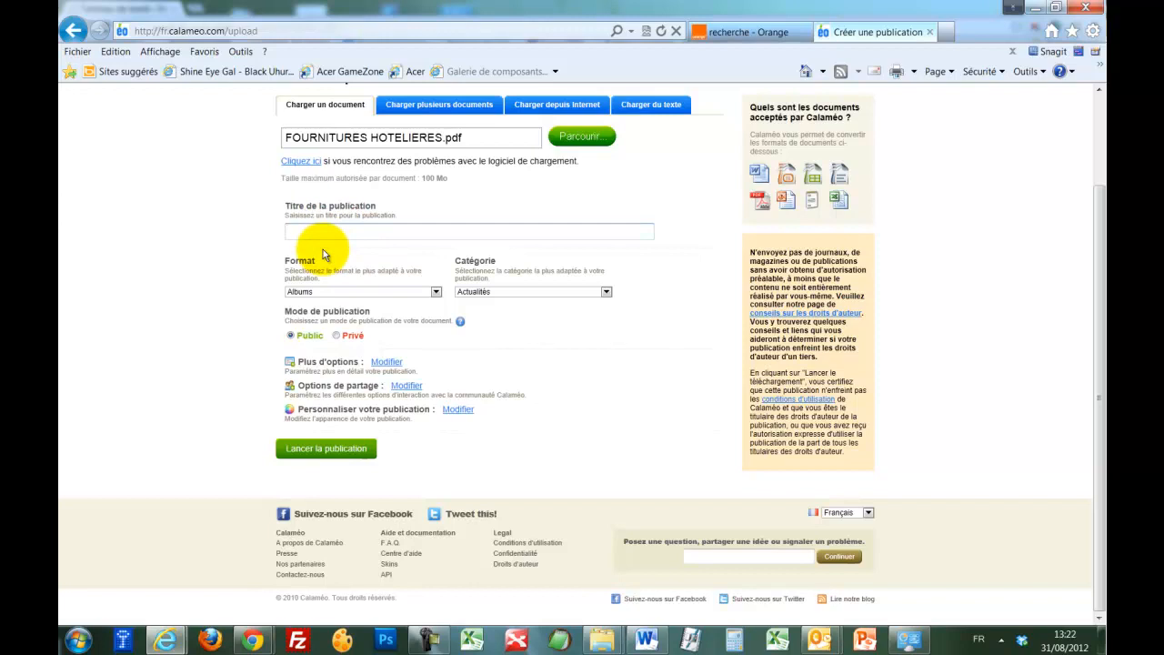
text(Fournitures hotelières CHR & Collectivités)
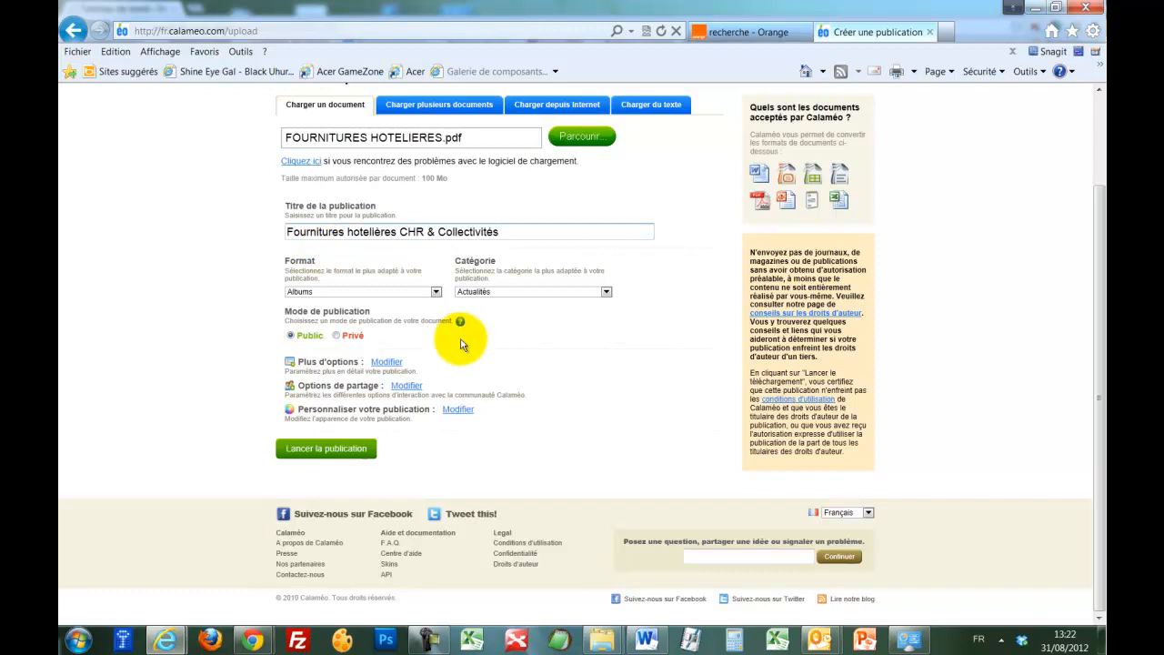
click(416, 291)
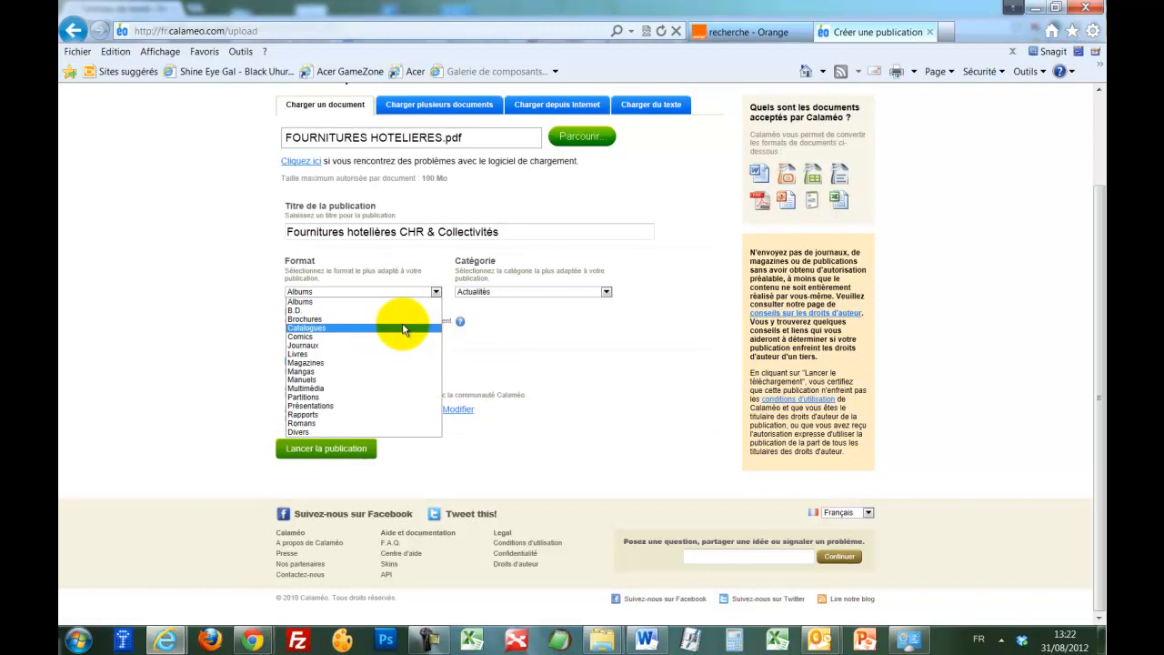
click(405, 327)
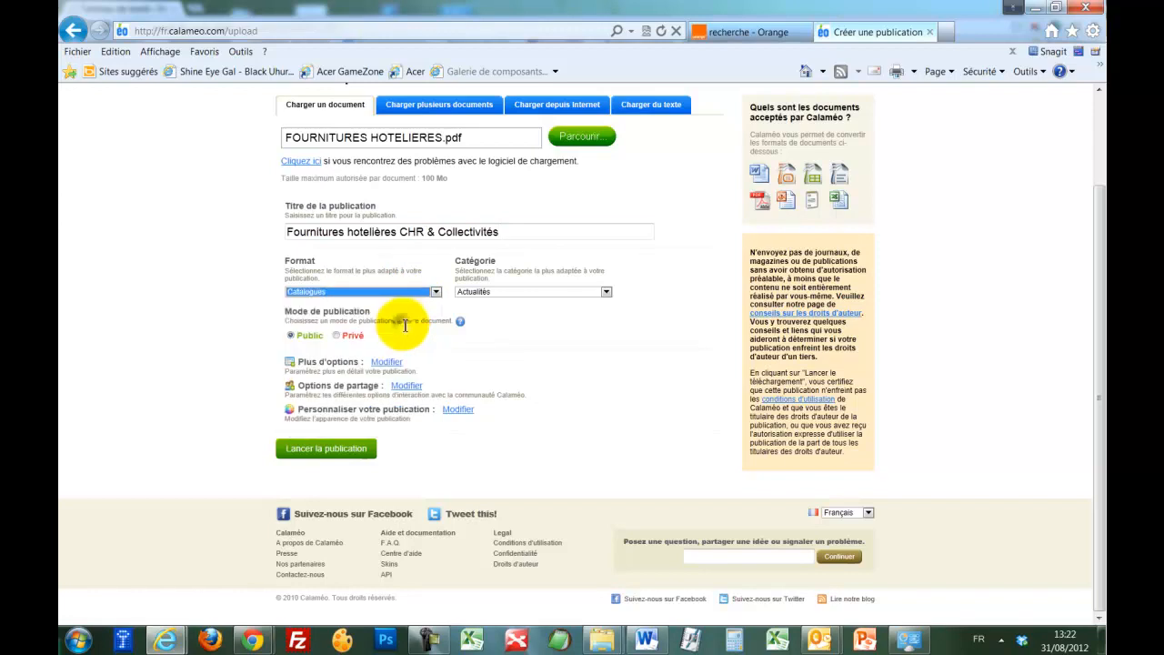
click(541, 291)
click(517, 328)
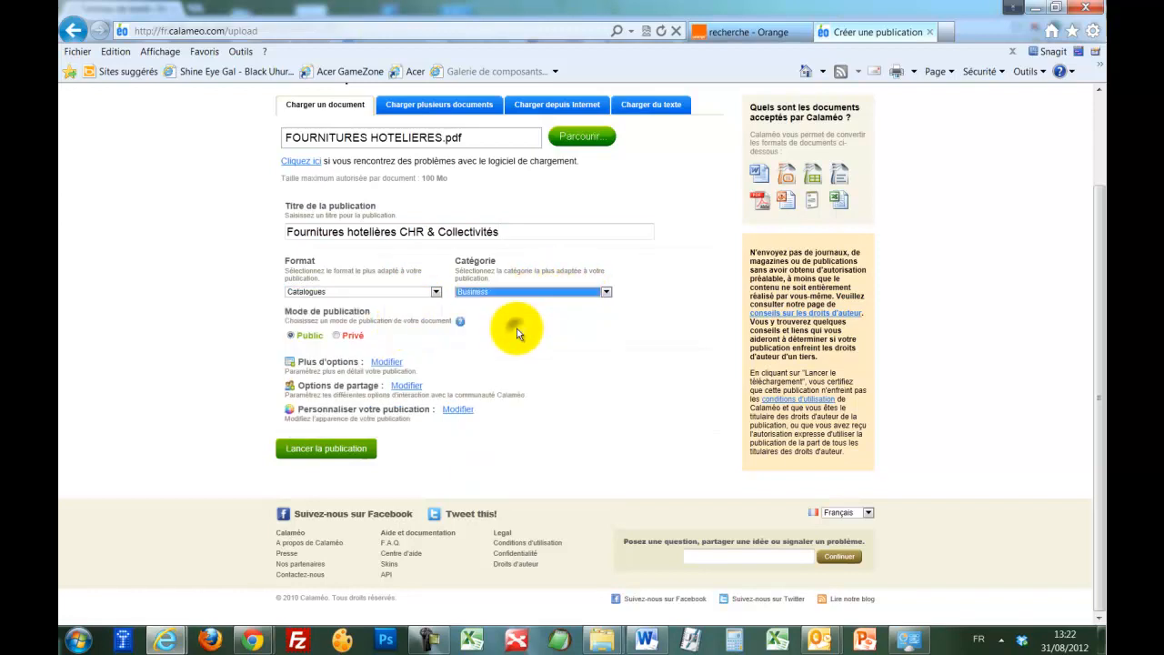
Step: Set the publication mode to Privé and allow access to the publication through the private URL
click(336, 335)
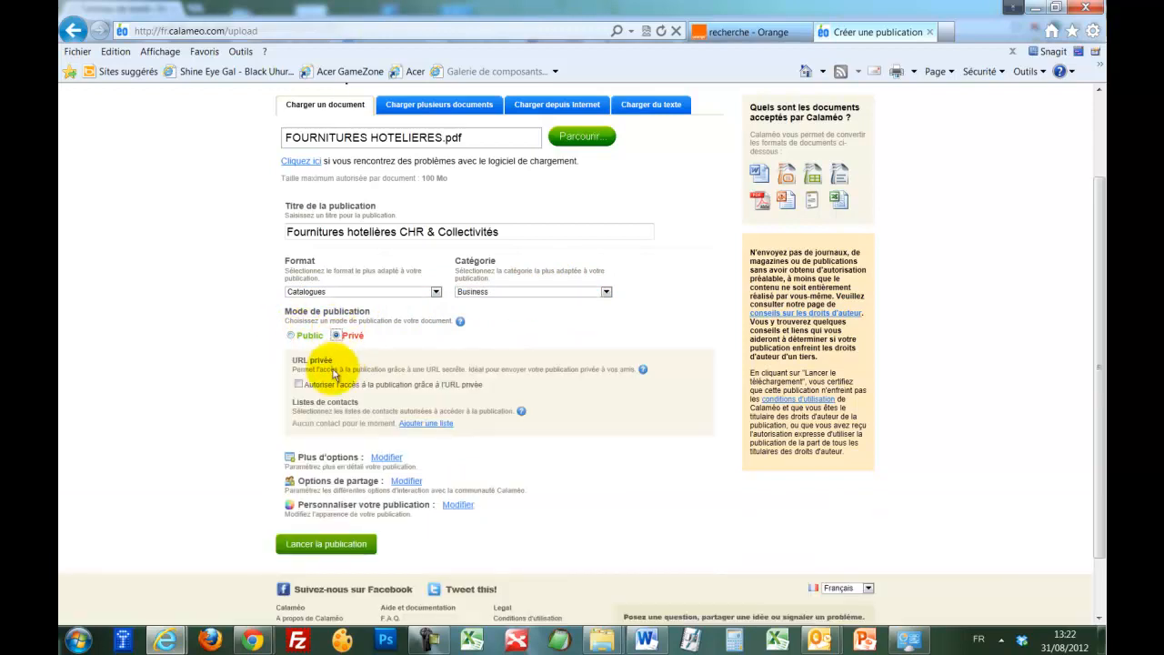
scroll(332, 355, down, 2)
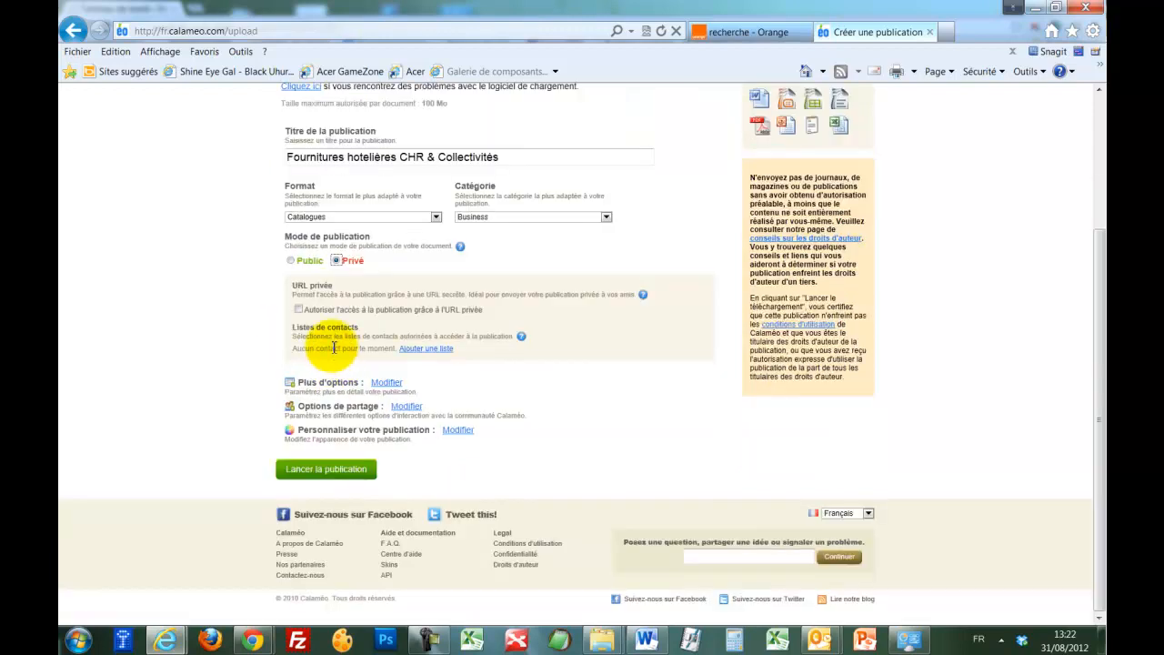
click(299, 311)
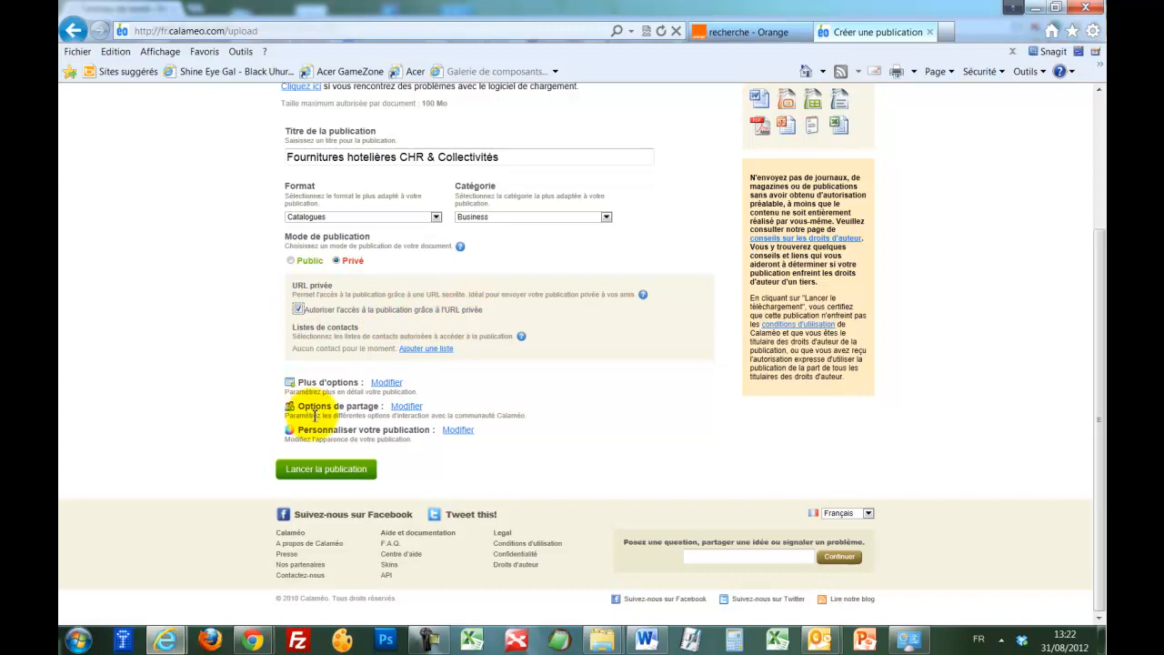
Step: Add the description "Télécharger ce catalogue dédié aux fournitures pour cafés, hôtels, restaurants et collectivités" in the publication's additional options
click(387, 382)
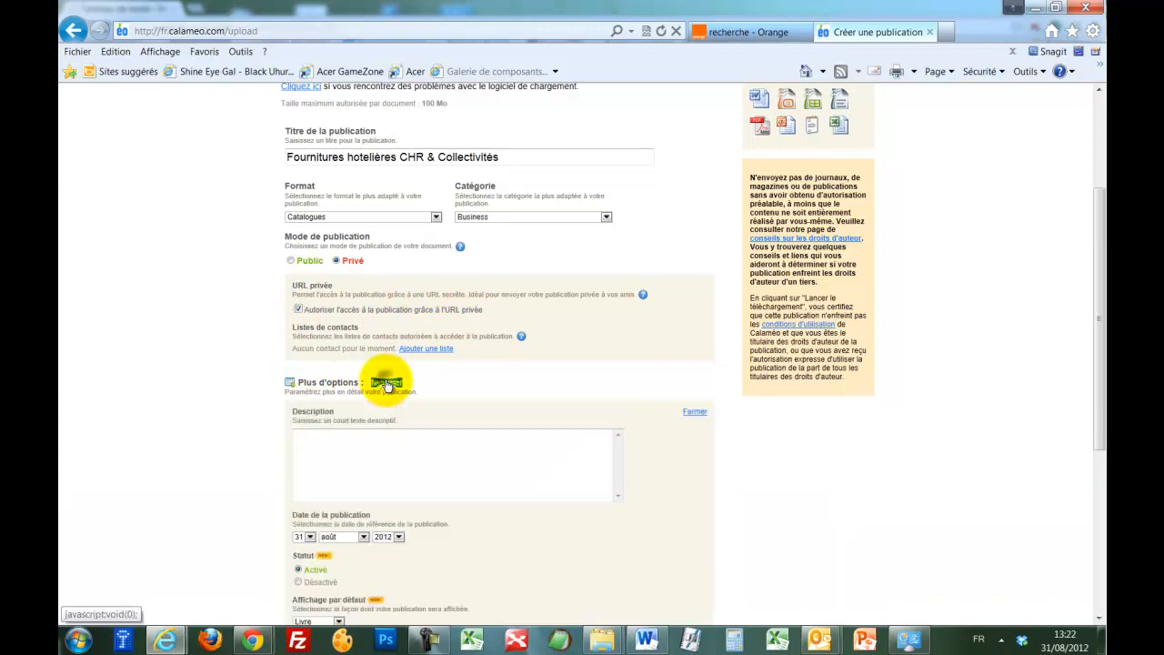
scroll(385, 385, down, 3)
scroll(365, 331, up, 2)
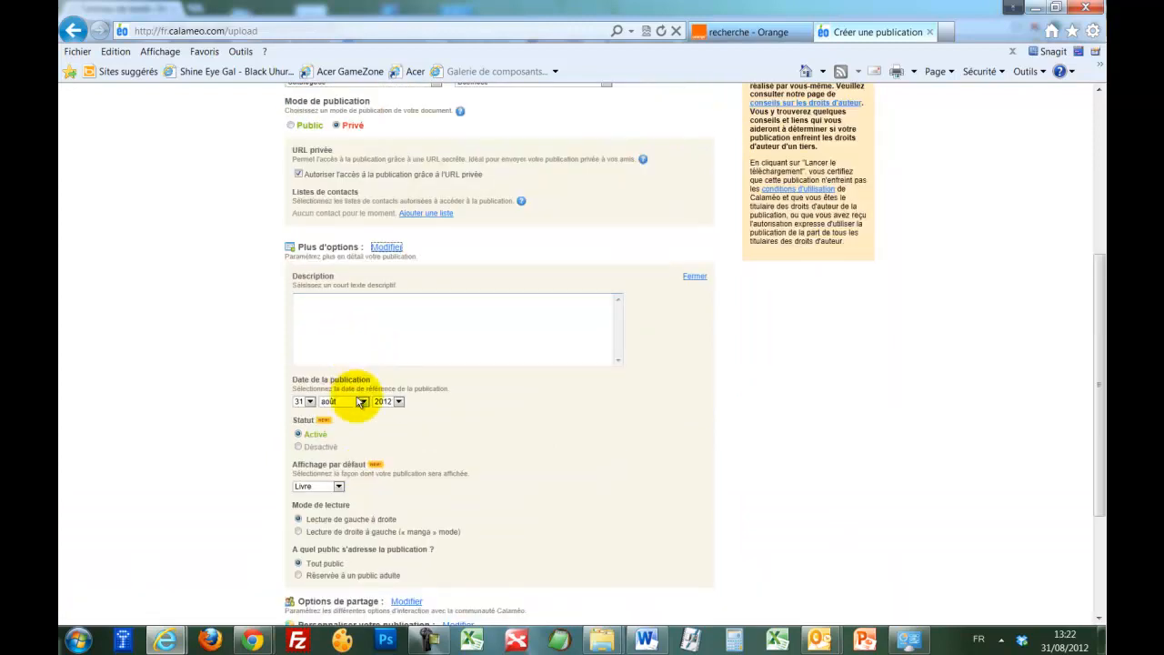
scroll(364, 378, up, 1)
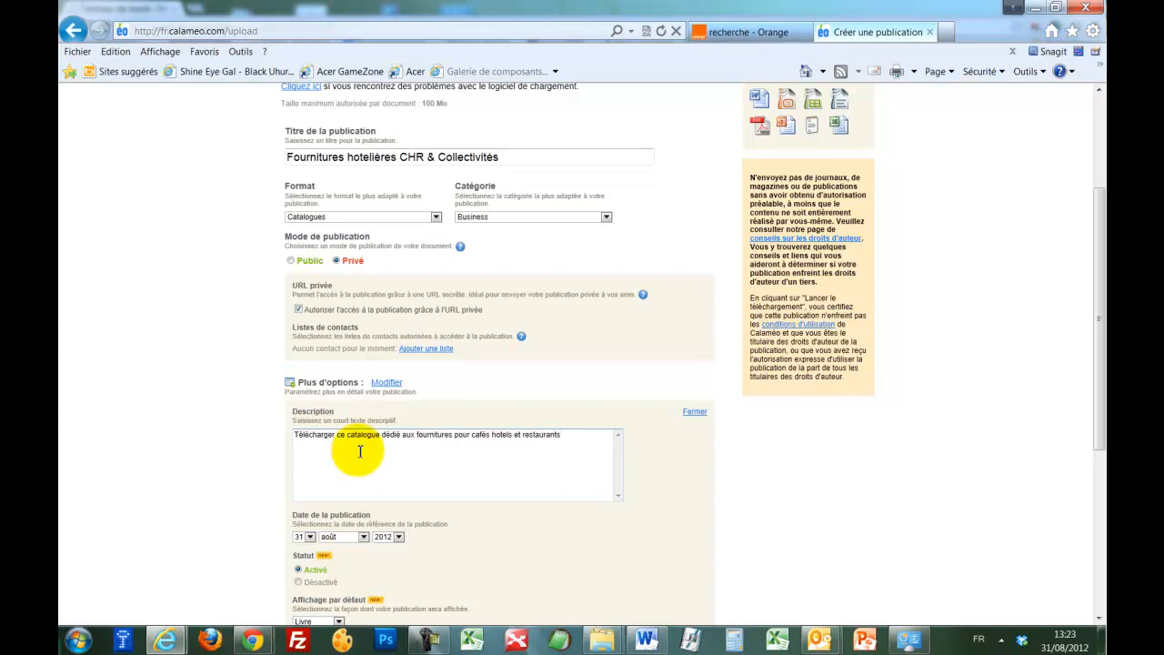
double_click(523, 434)
key(Delete)
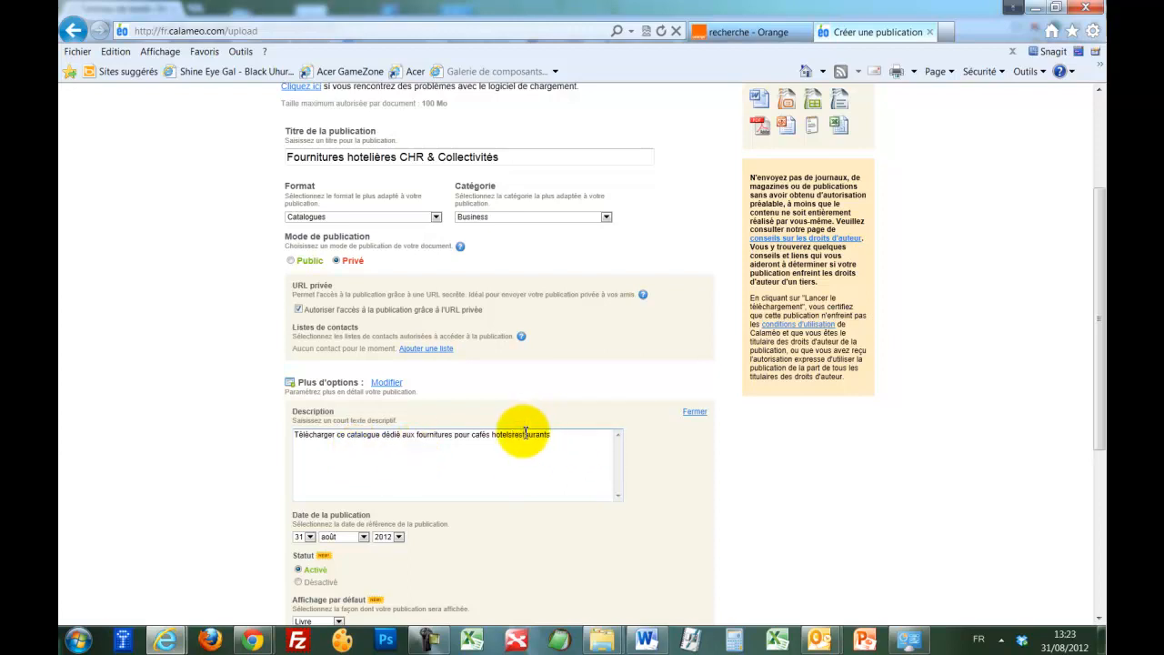
text(, )
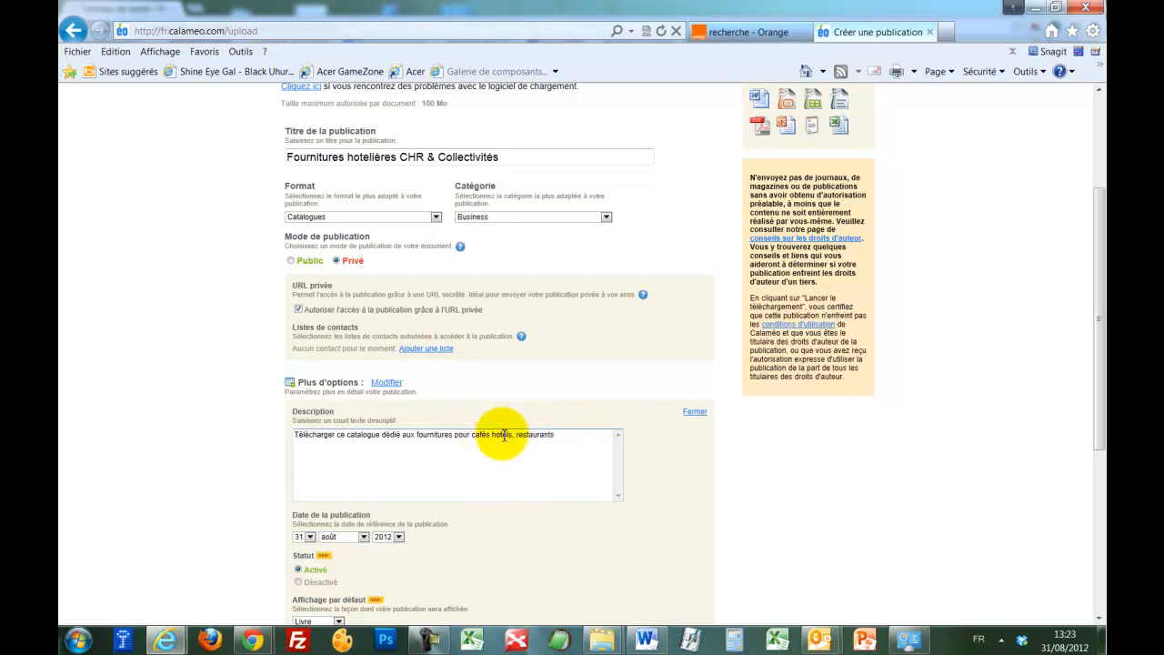
text(hôtels)
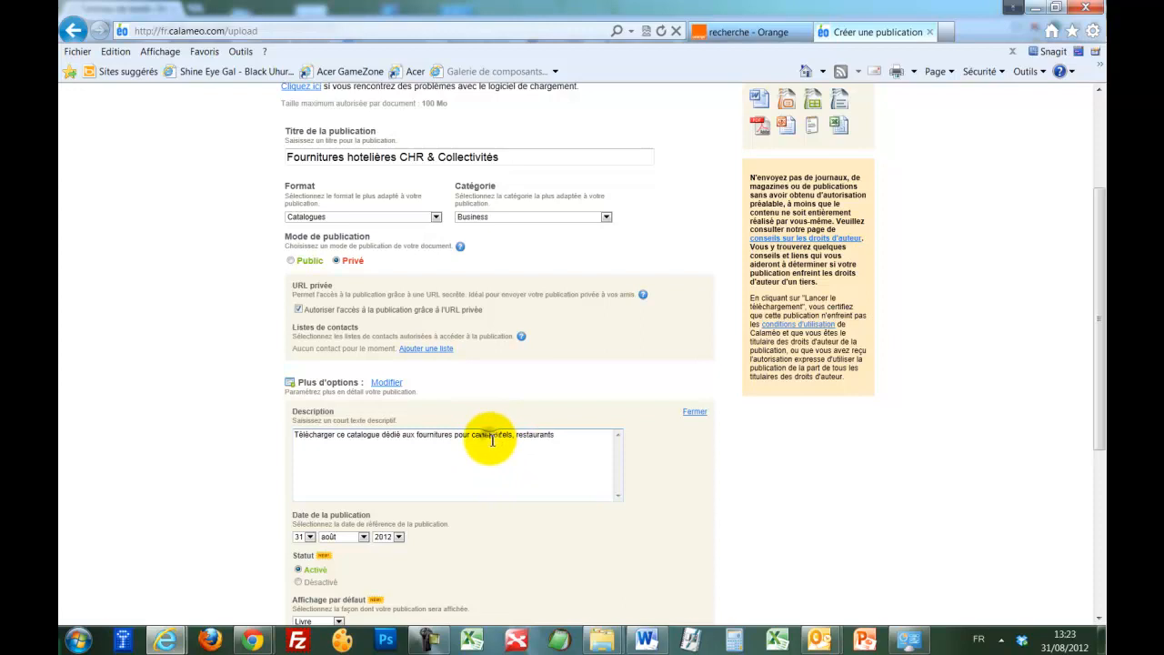
click(492, 439)
text(,)
click(571, 435)
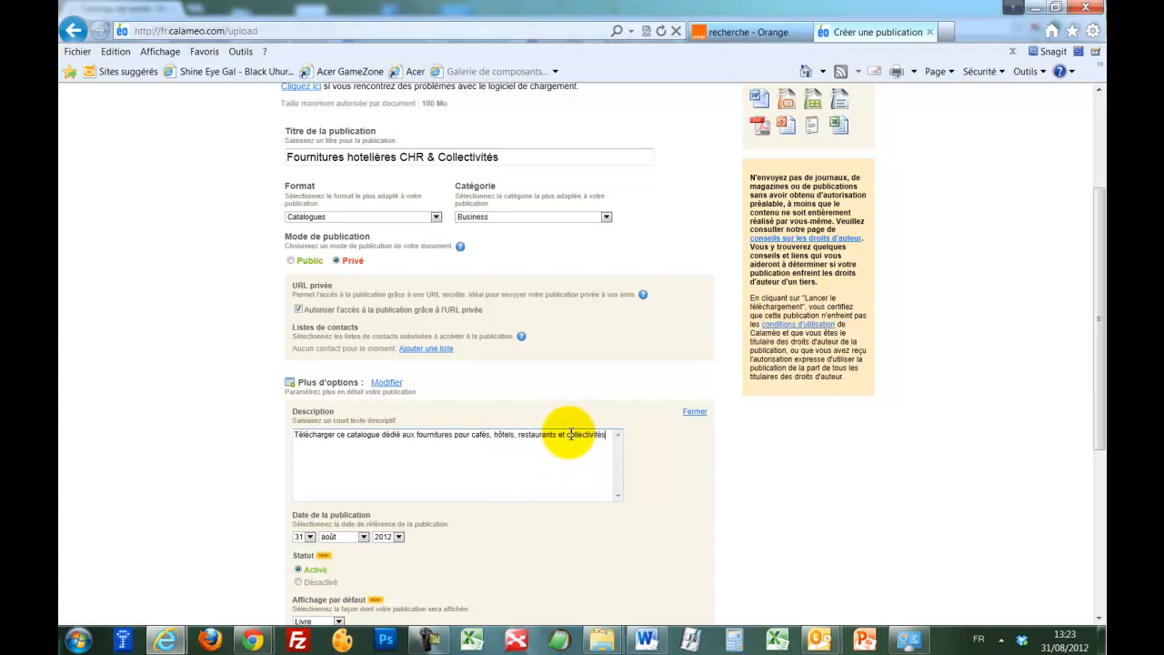
Step: Choose Livre as the publication's default display mode
scroll(566, 437, down, 2)
scroll(319, 428, down, 1)
scroll(329, 461, down, 2)
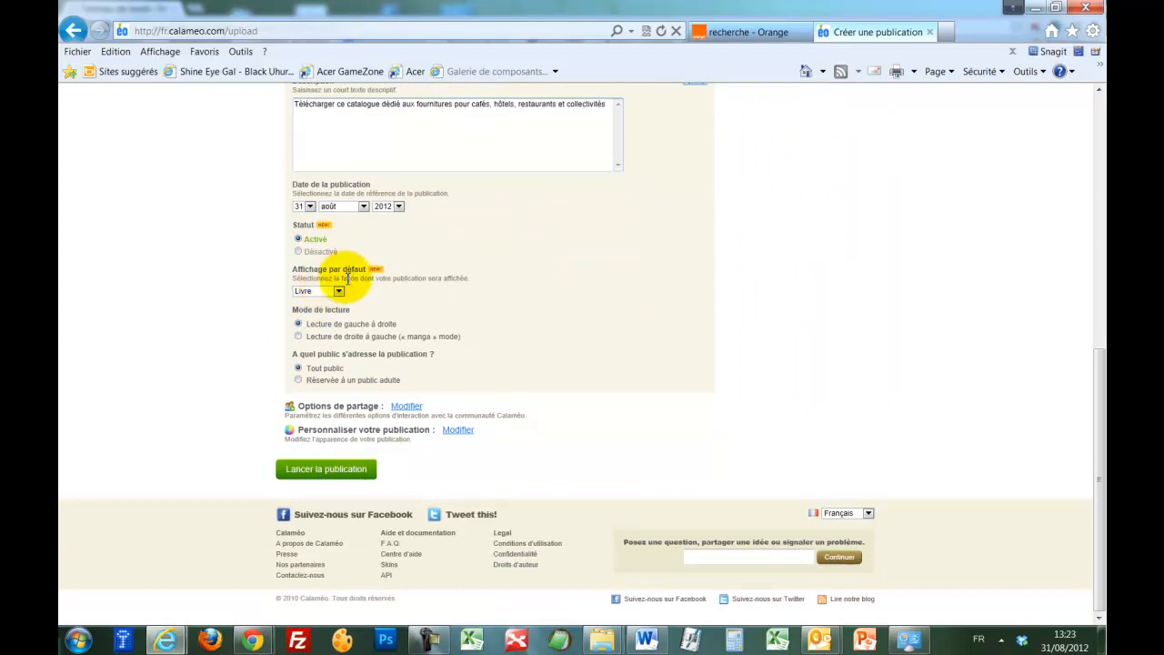
click(337, 291)
click(333, 300)
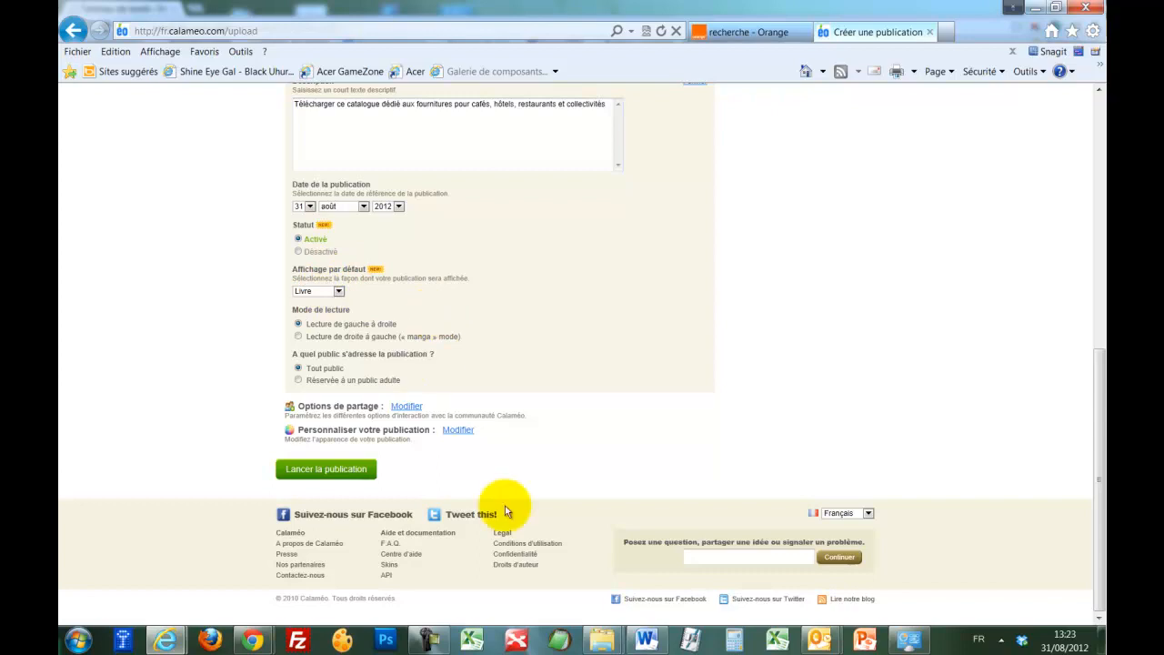
Step: Review the sharing options for comments, downloading, printing, annotations and licence, and launch the publication
click(407, 406)
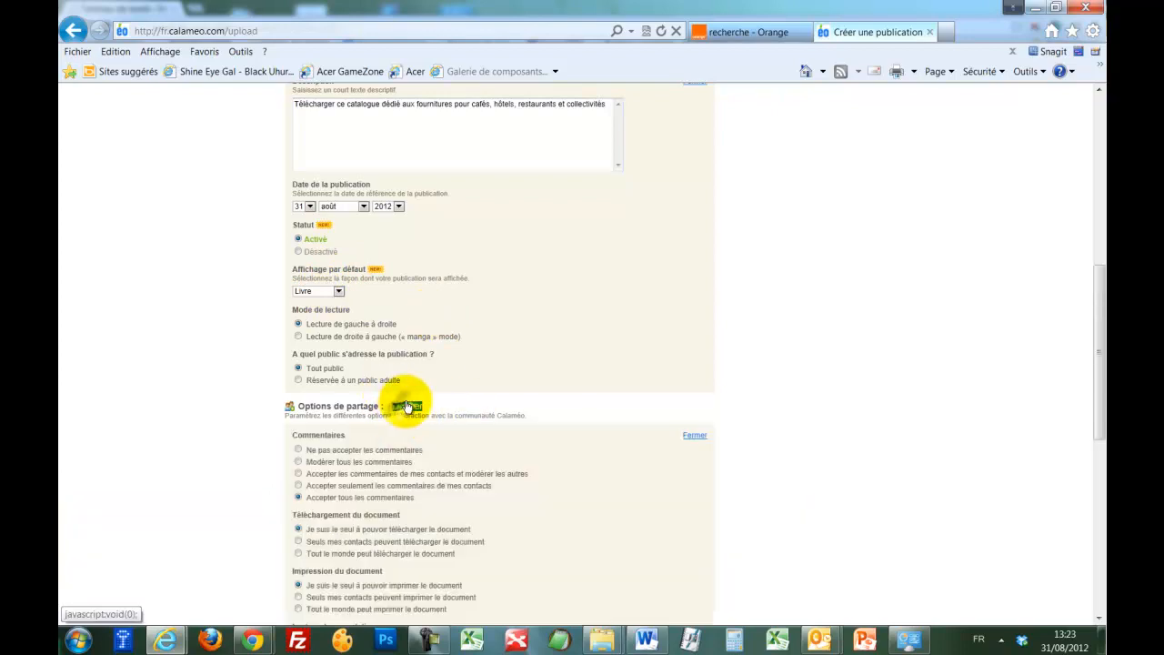
scroll(400, 414, down, 2)
scroll(373, 364, down, 2)
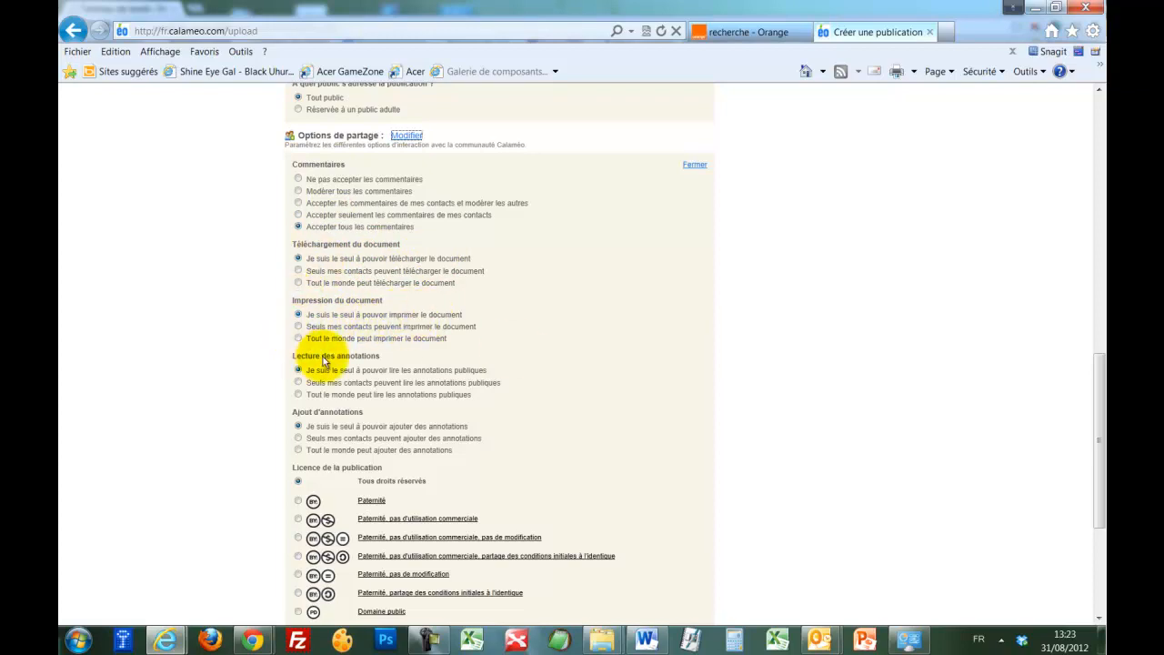
scroll(436, 447, down, 2)
scroll(431, 447, down, 1)
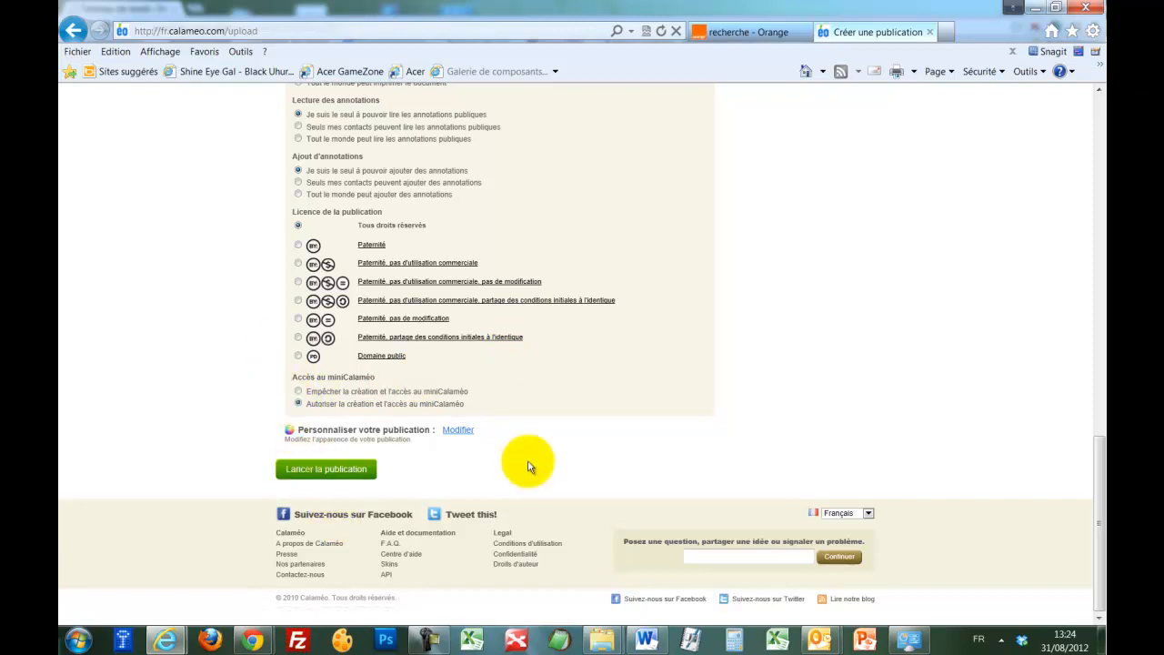
click(337, 470)
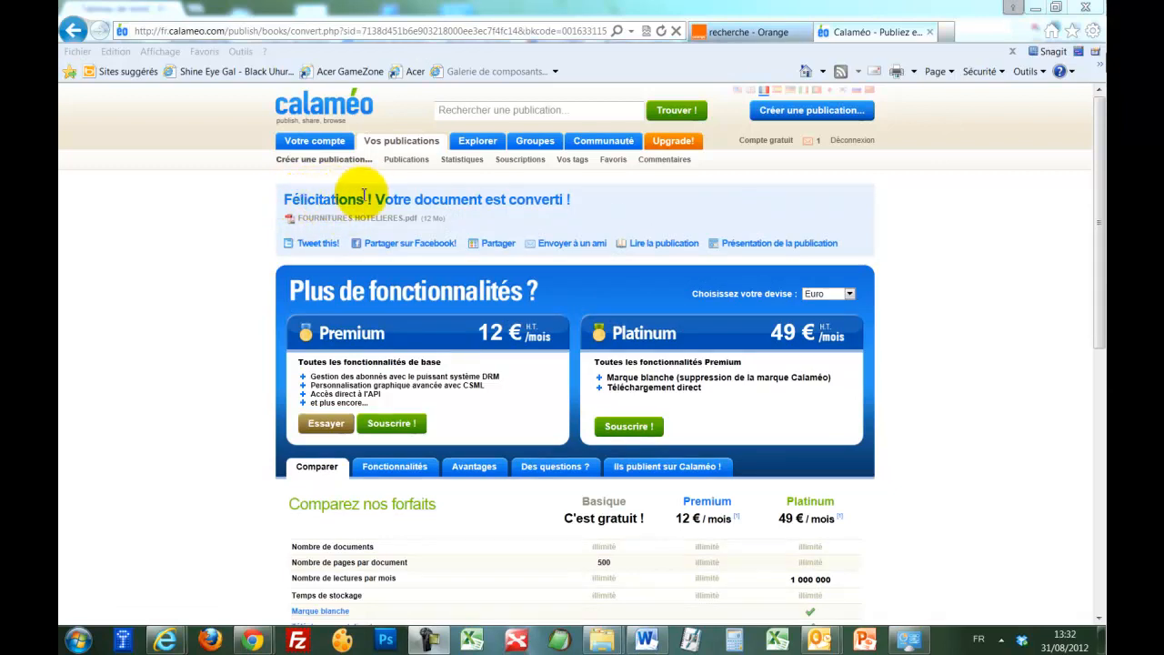
Step: Open the sharing details of the converted publication and select the HTML code for embedding it on a website
click(484, 244)
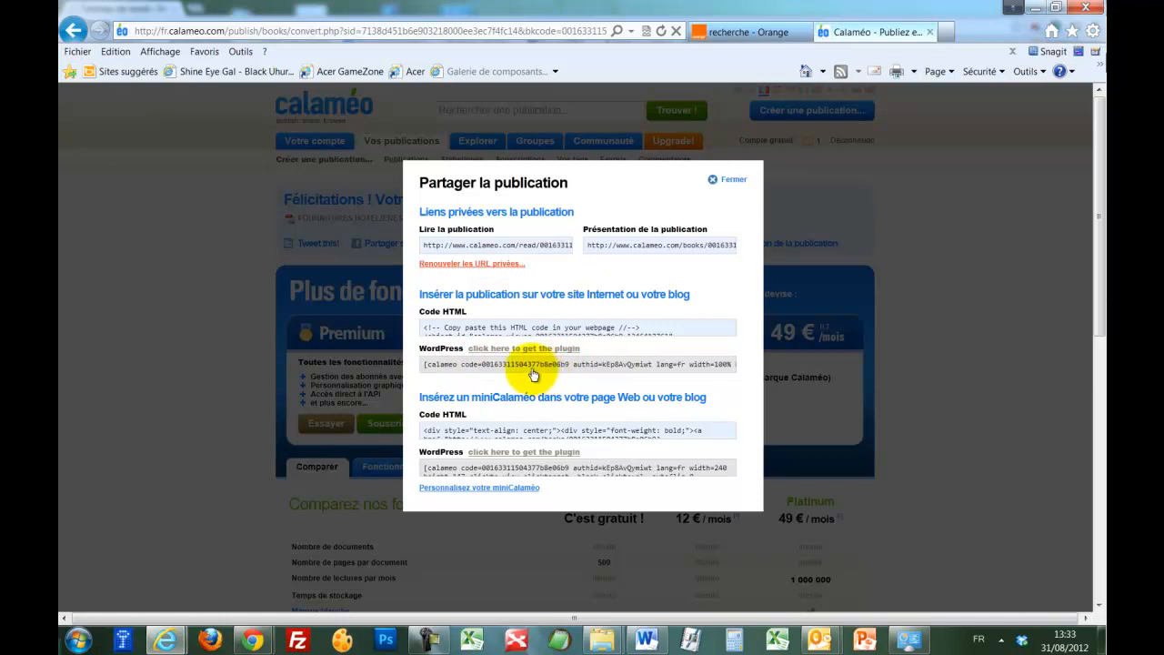
click(496, 327)
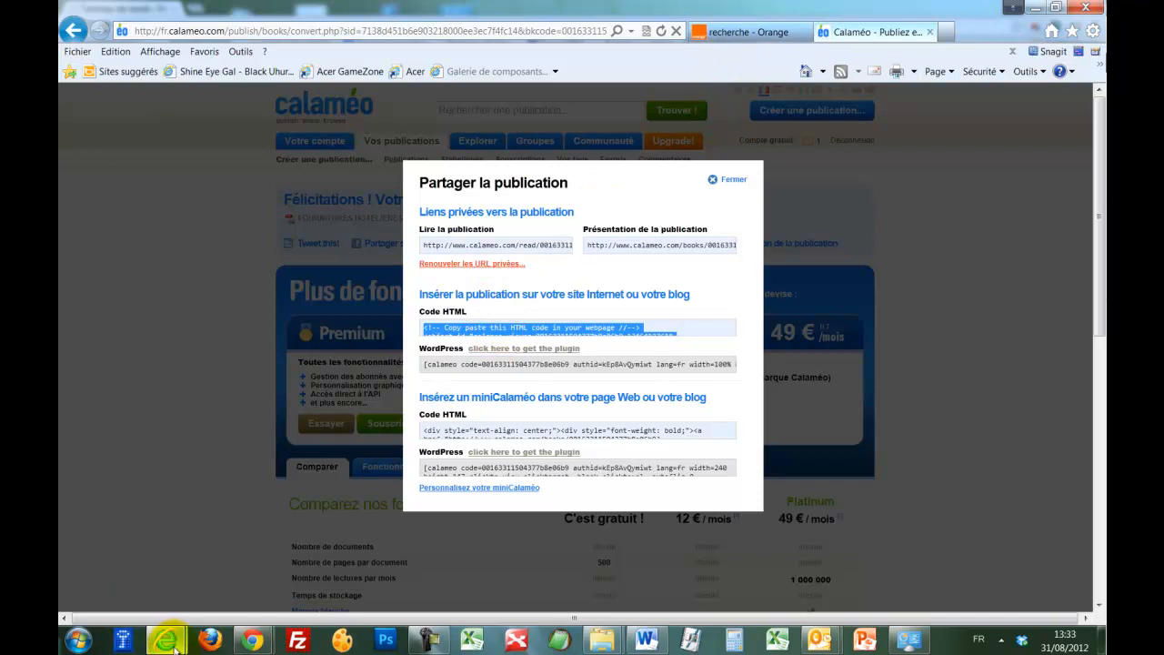
Step: Switch to the WordPress dashboard in Chrome and open the page "Fournitures hôtelières et matériel" for editing
click(249, 630)
mouse_move(191, 548)
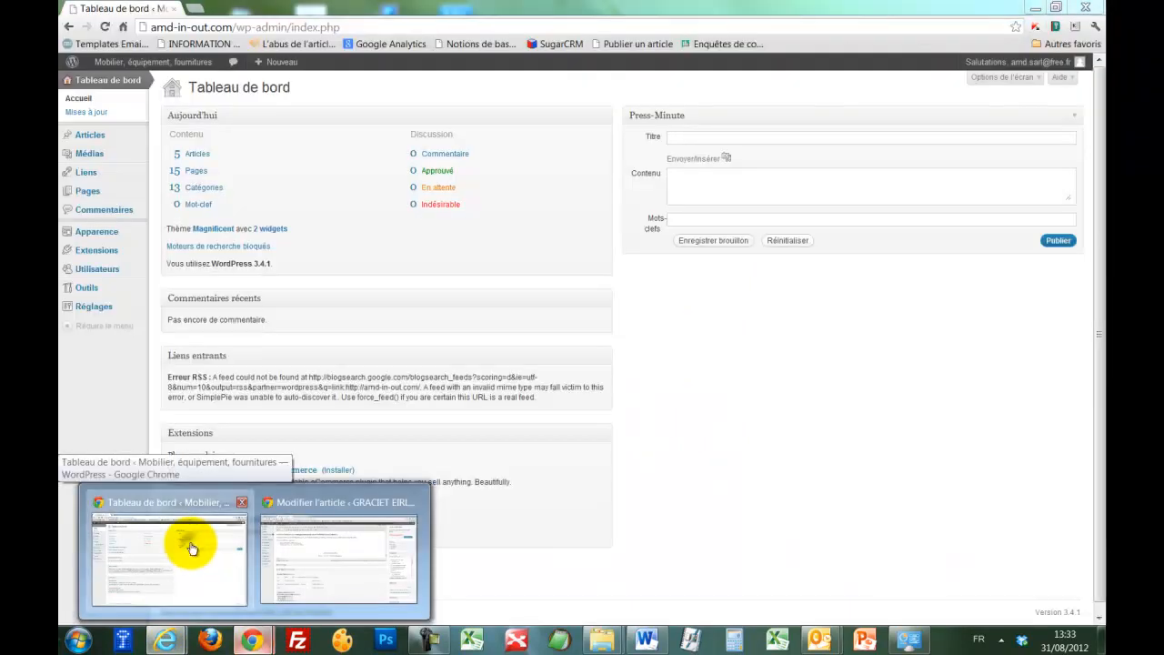
click(191, 548)
mouse_move(88, 172)
mouse_move(103, 190)
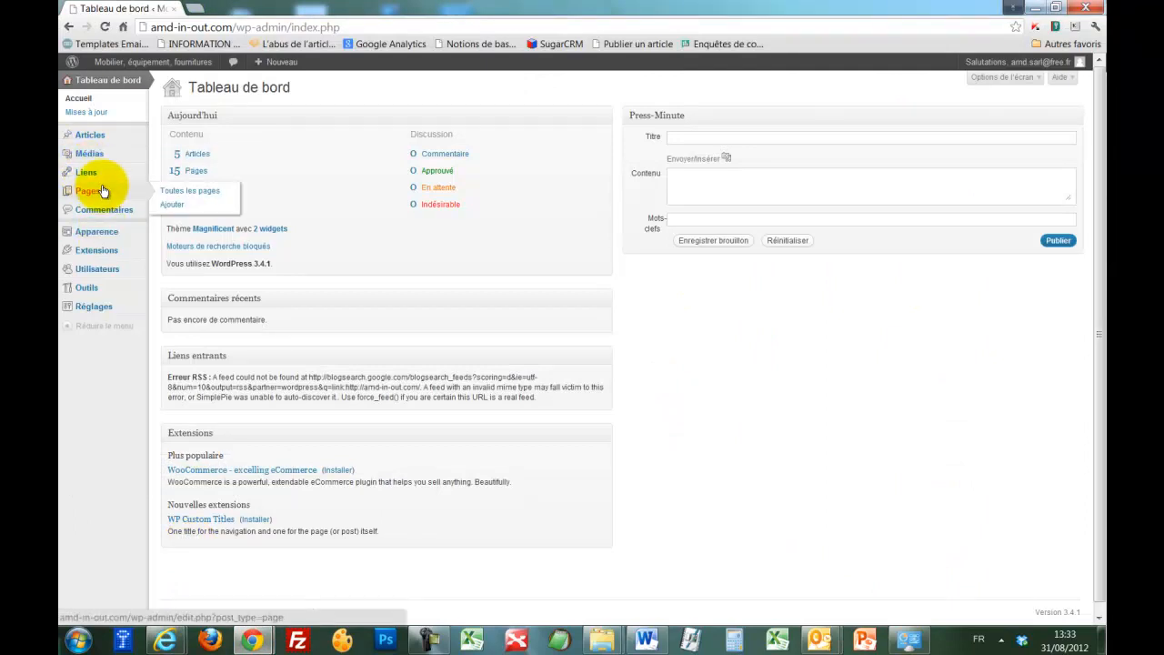
click(185, 192)
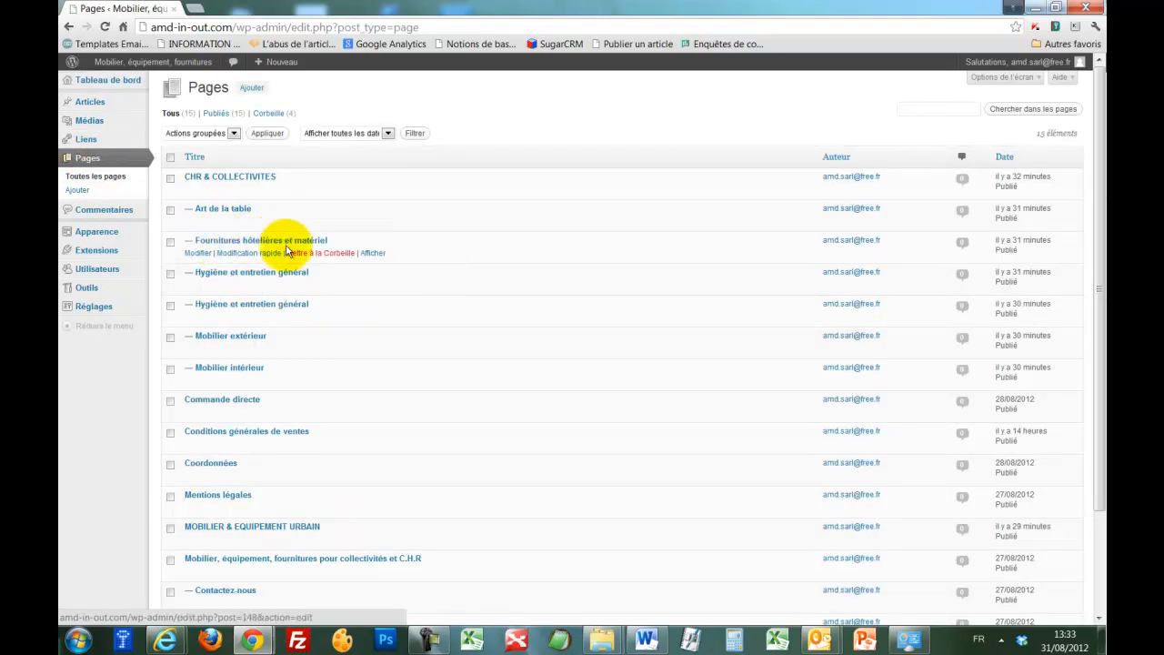
click(198, 255)
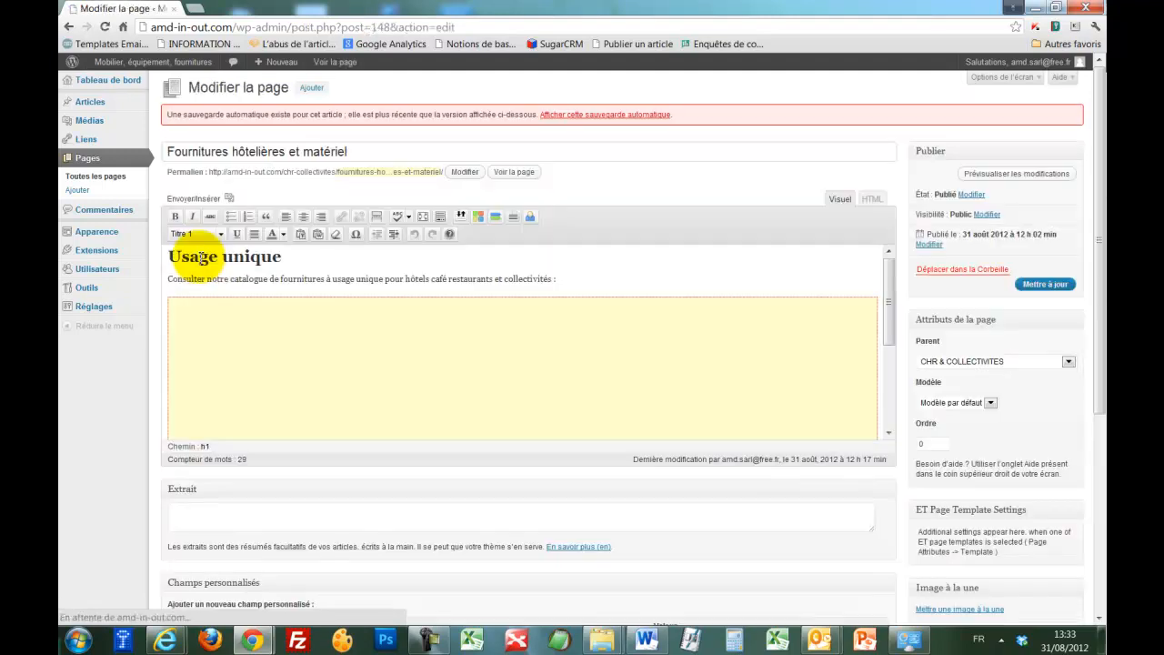
Step: Paste the copied Calaméo embed code below the existing catalogue's object code in the page's HTML source
click(172, 278)
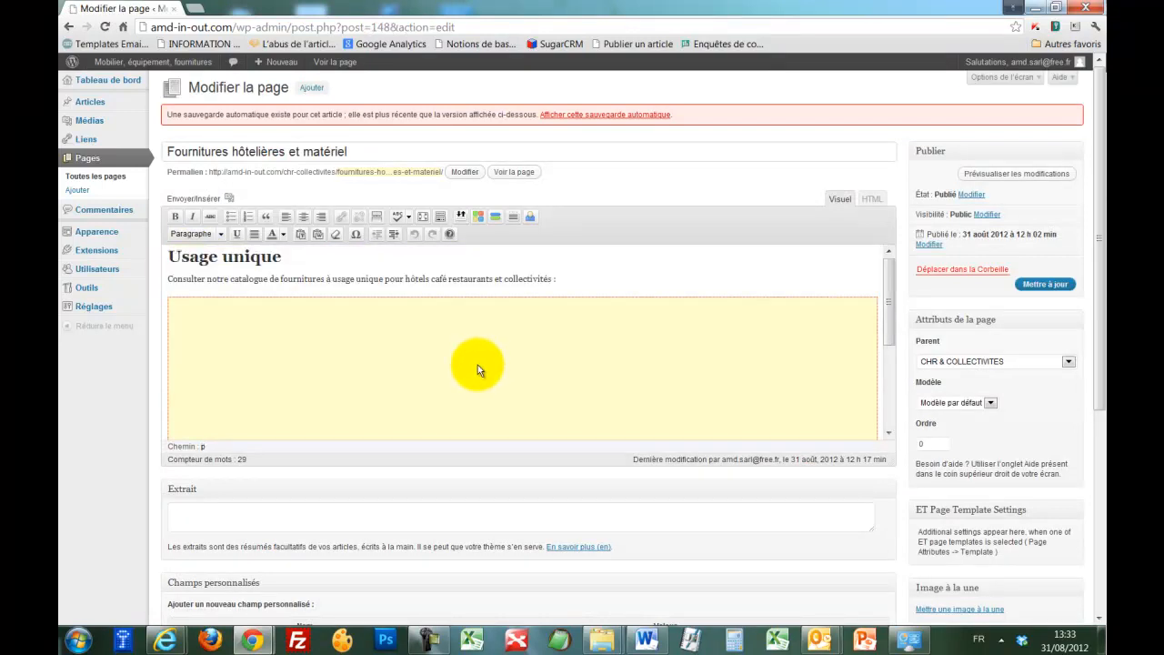
scroll(499, 364, down, 3)
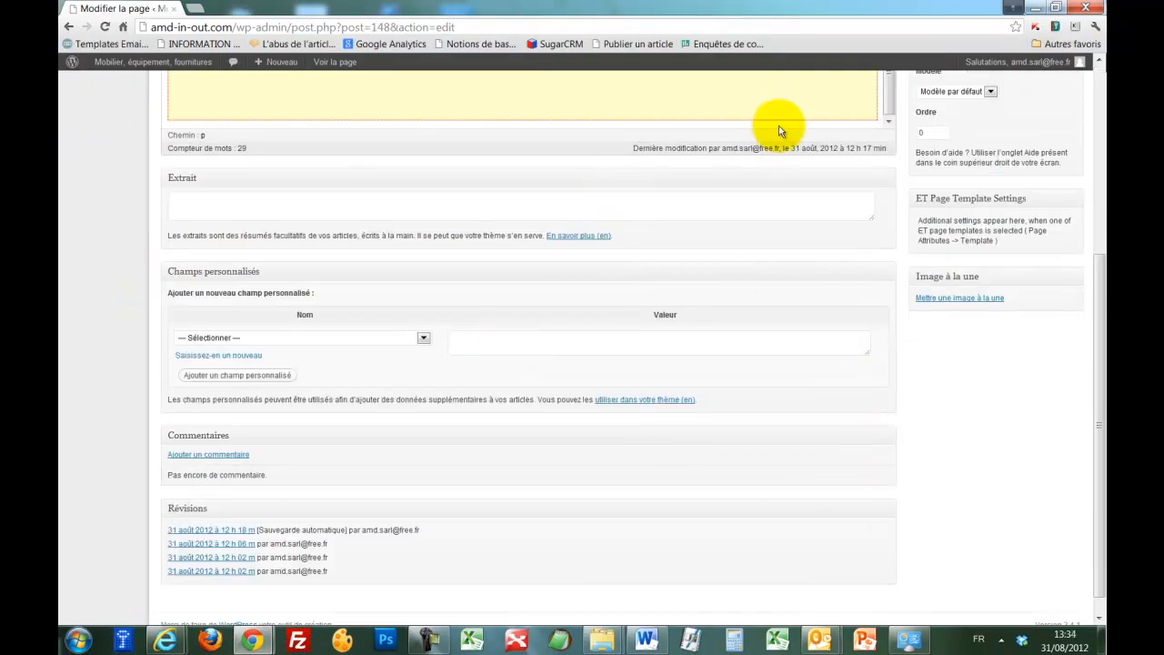
scroll(906, 328, up, 2)
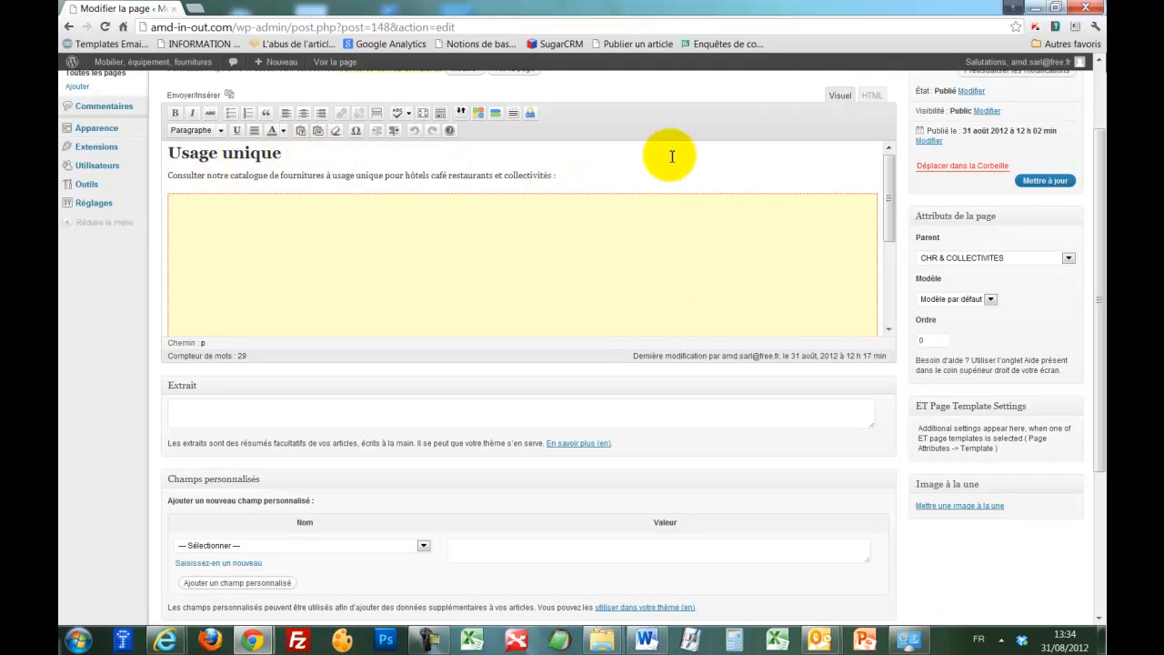
click(871, 96)
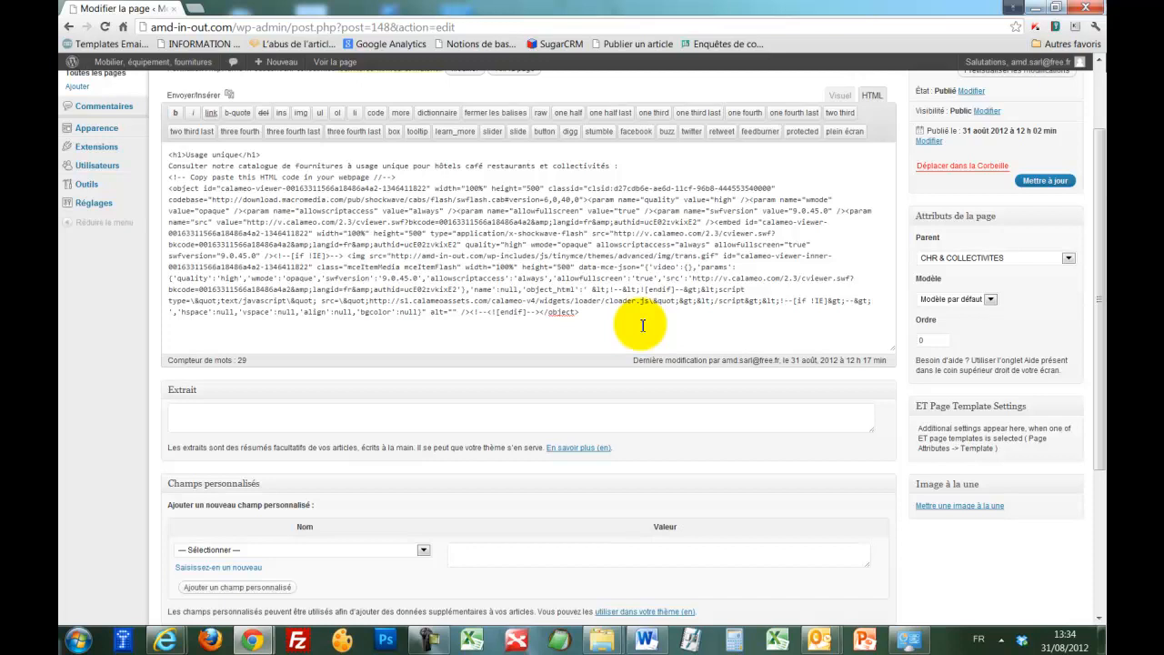
key(ctrl+v)
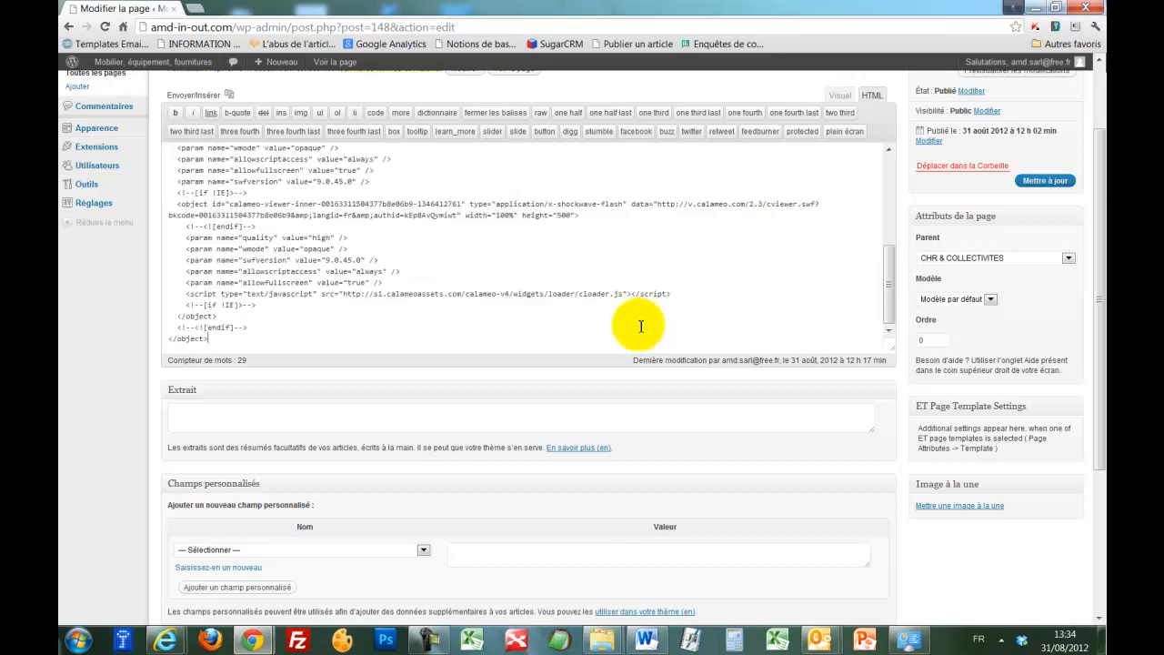
scroll(364, 254, up, 3)
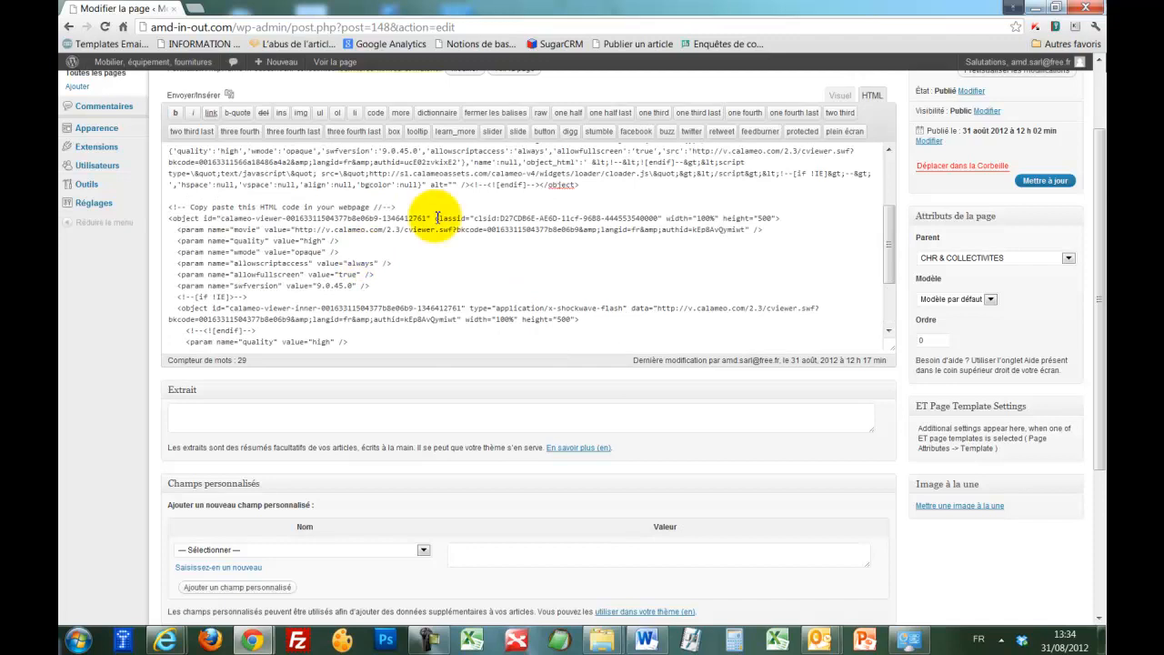
Step: Return to the visual editor, check the new catalogue block below the first one, and update the page
click(840, 97)
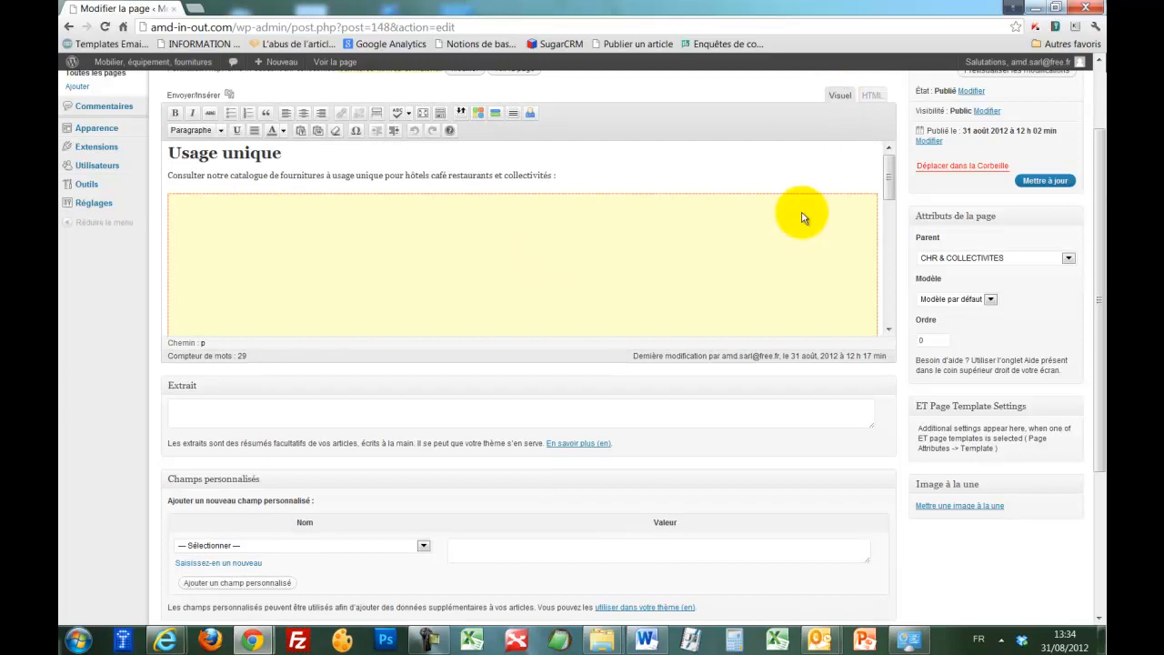
drag(887, 175, 870, 239)
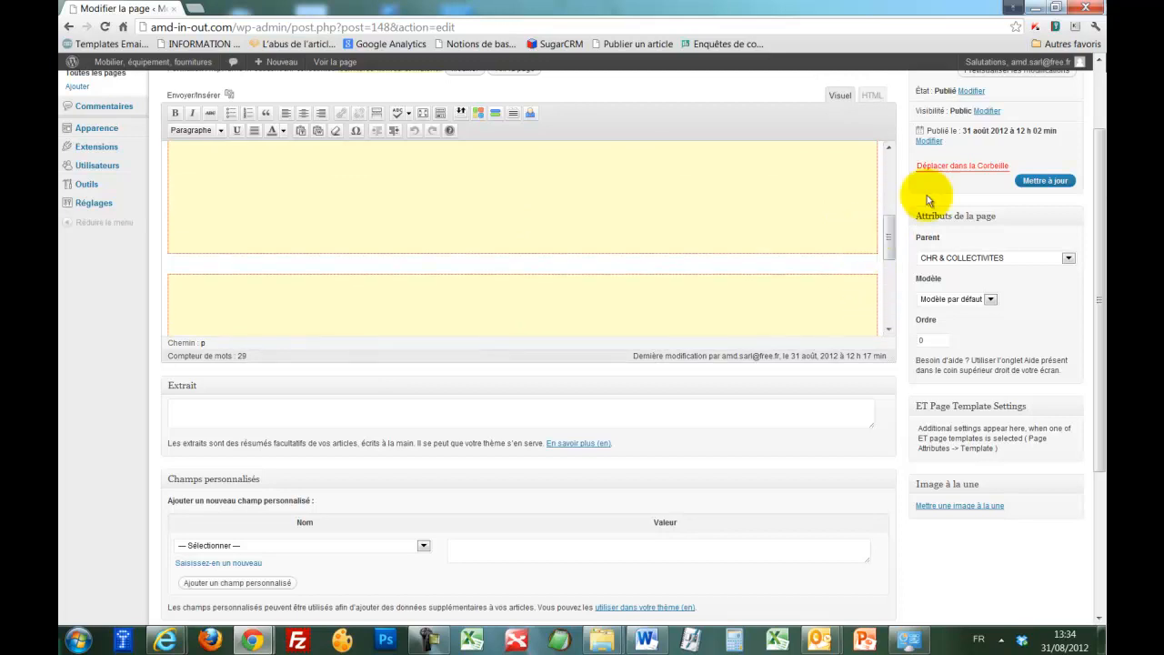
click(1043, 182)
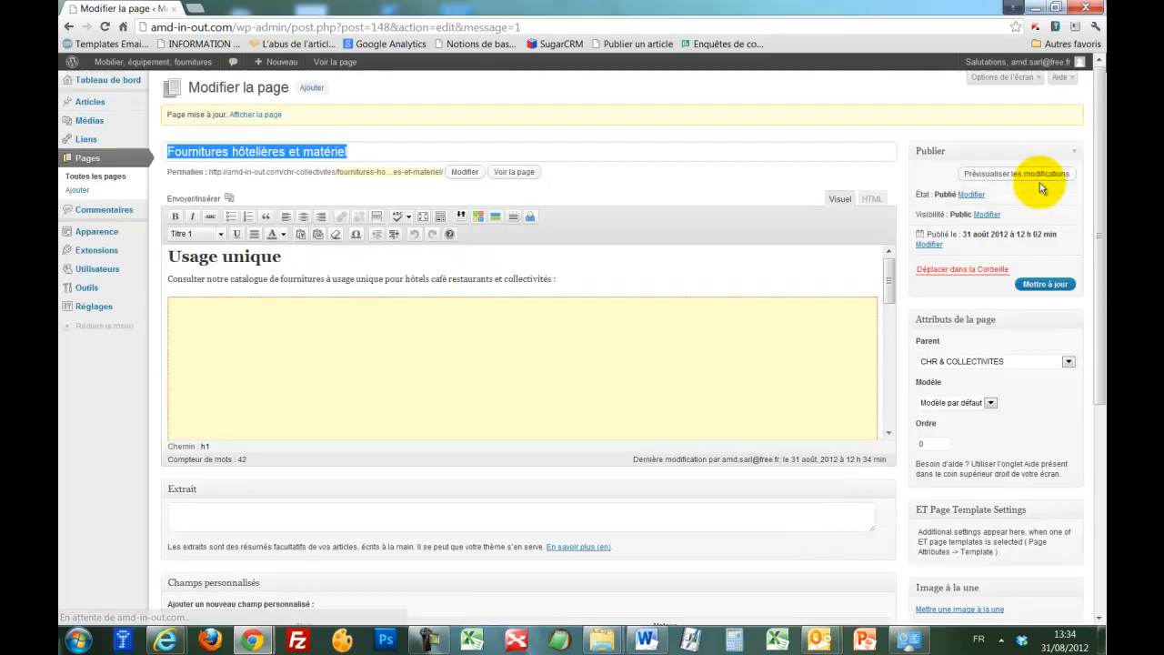
Step: View the published page and examine the two embedded Calaméo catalogues and the spacing between them
click(507, 173)
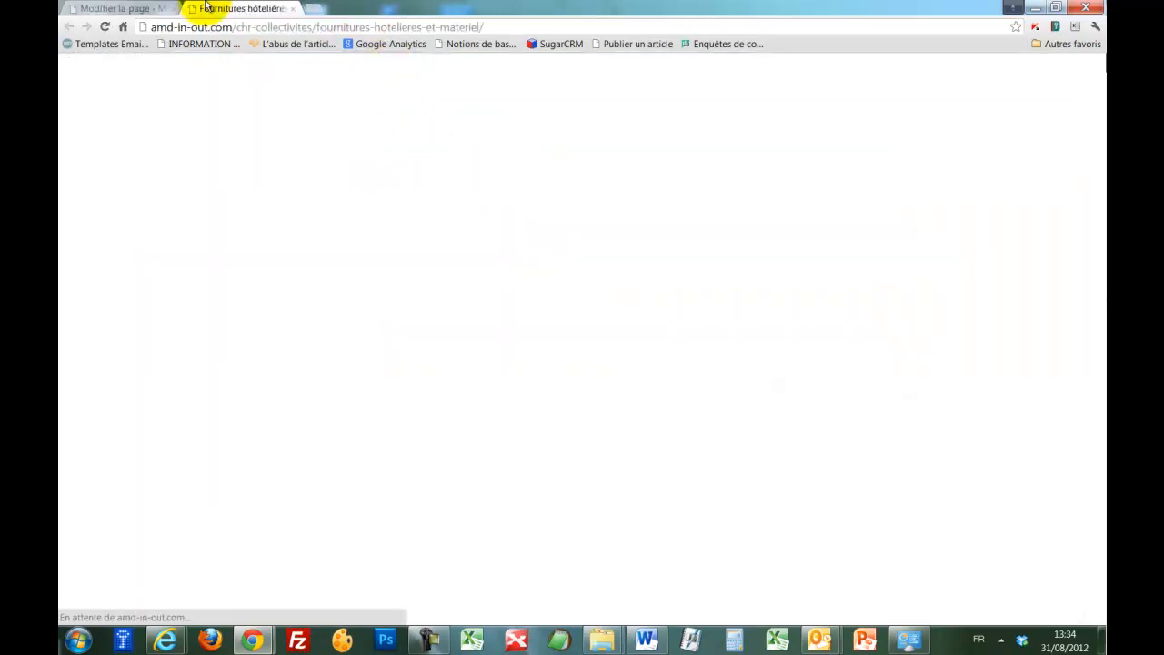
scroll(367, 248, down, 6)
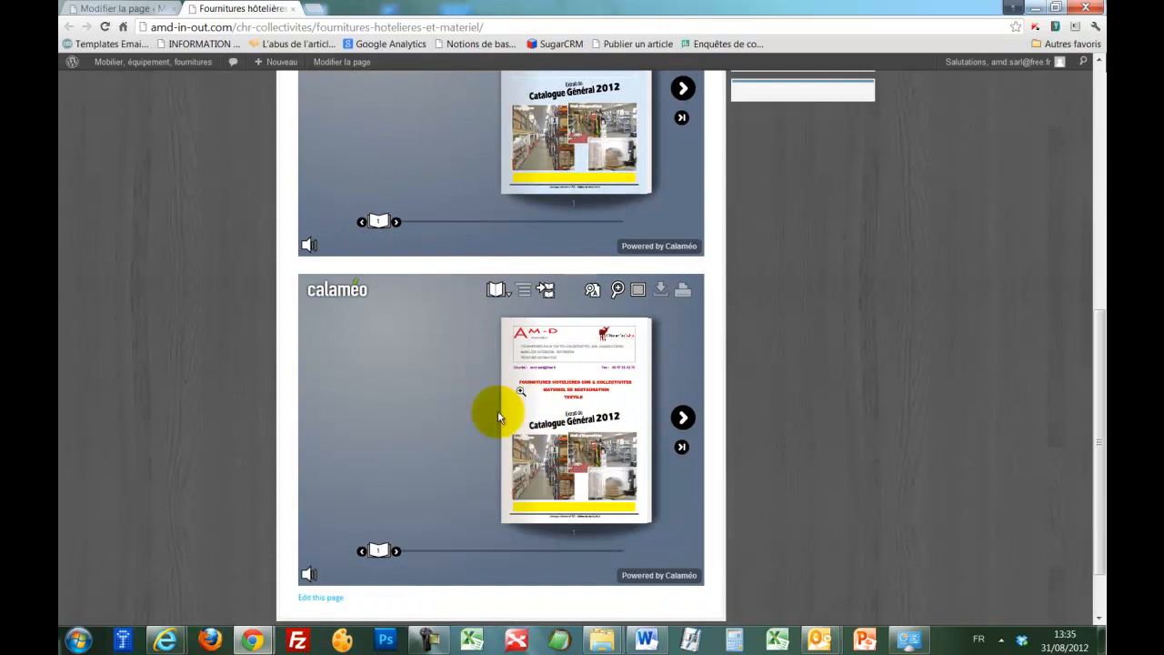
scroll(564, 427, up, 5)
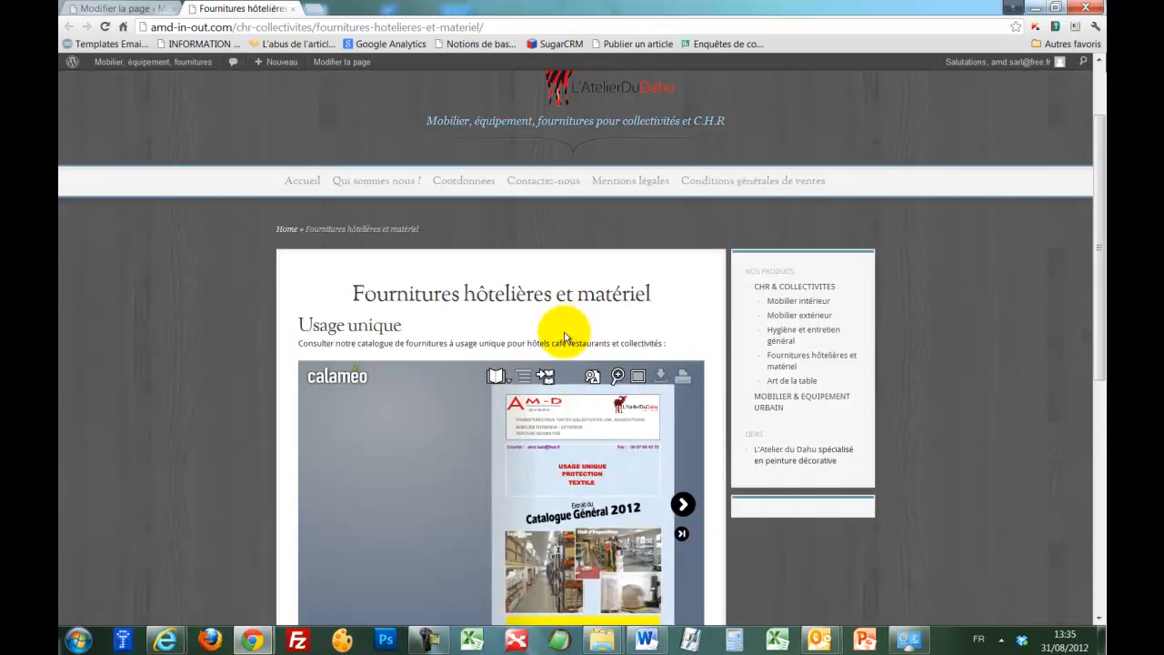
scroll(465, 341, down, 1)
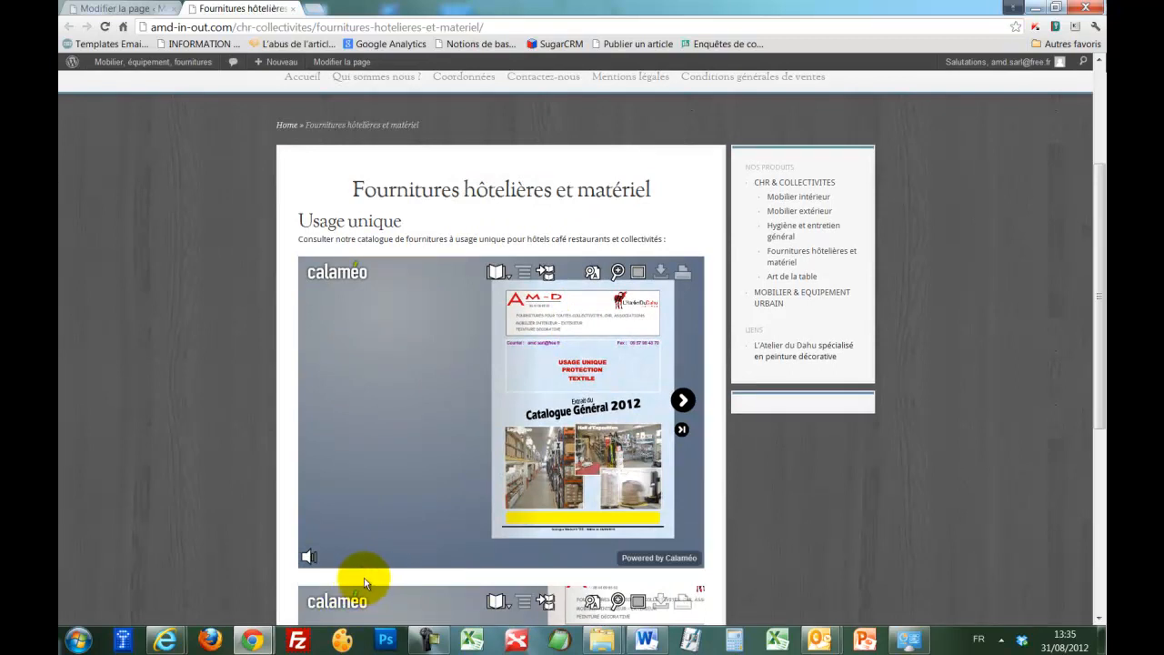
scroll(367, 583, down, 1)
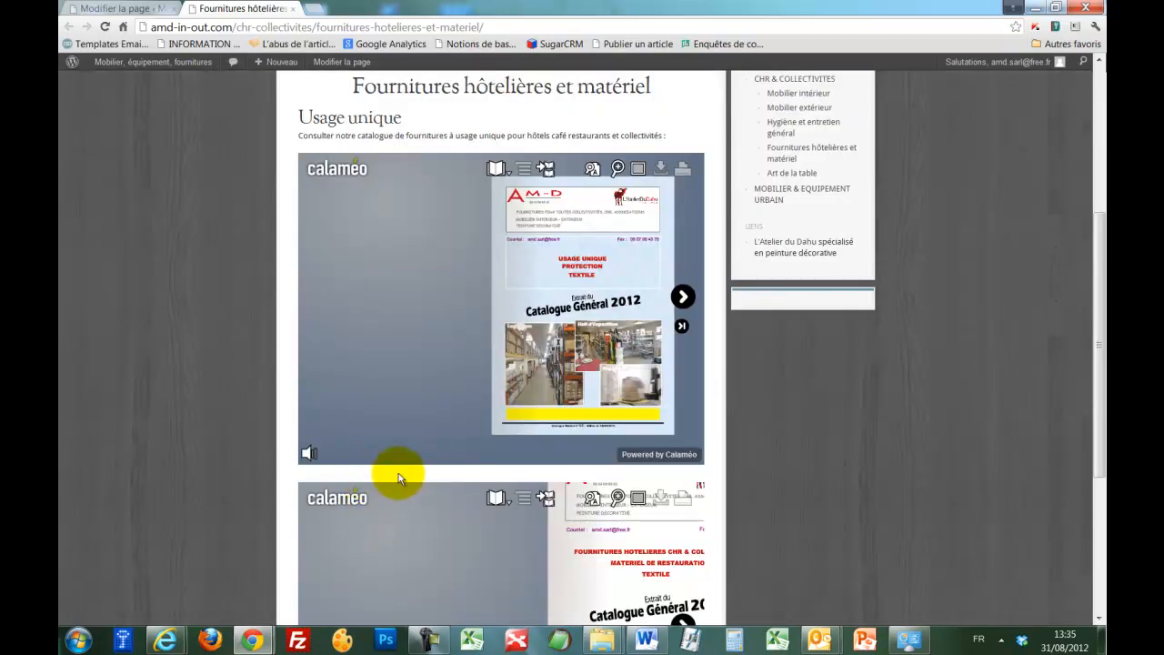
scroll(395, 482, up, 1)
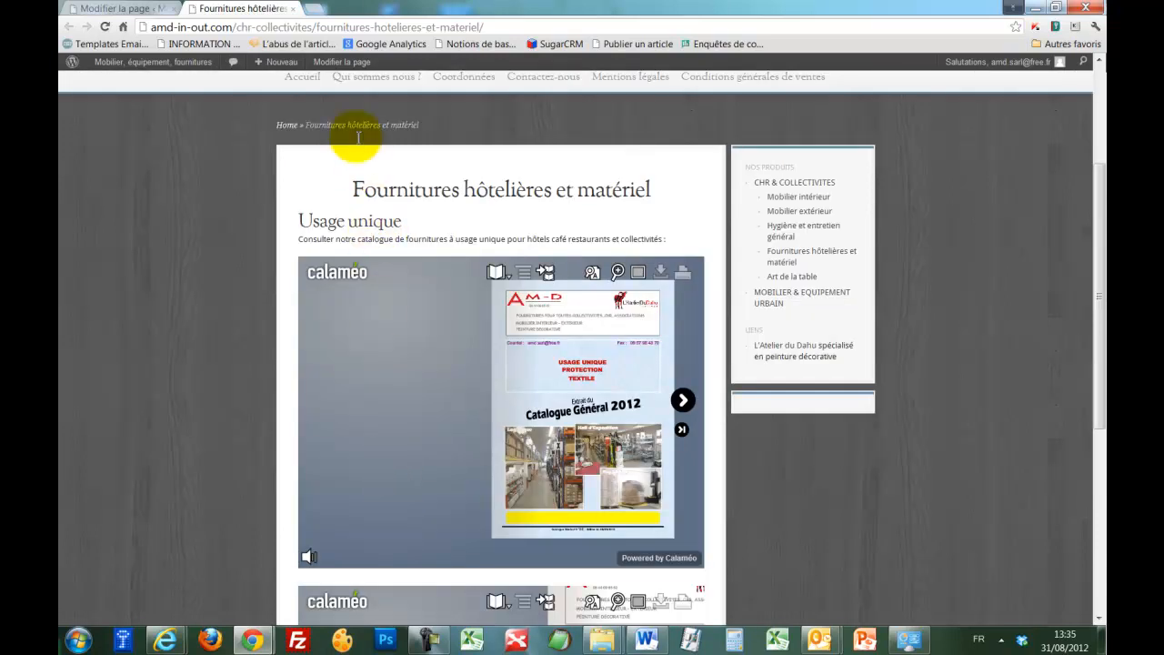
Step: Reopen the page for editing and add the line "Télécharger ce catalogue dédié ....." between the two catalogue blocks
click(338, 63)
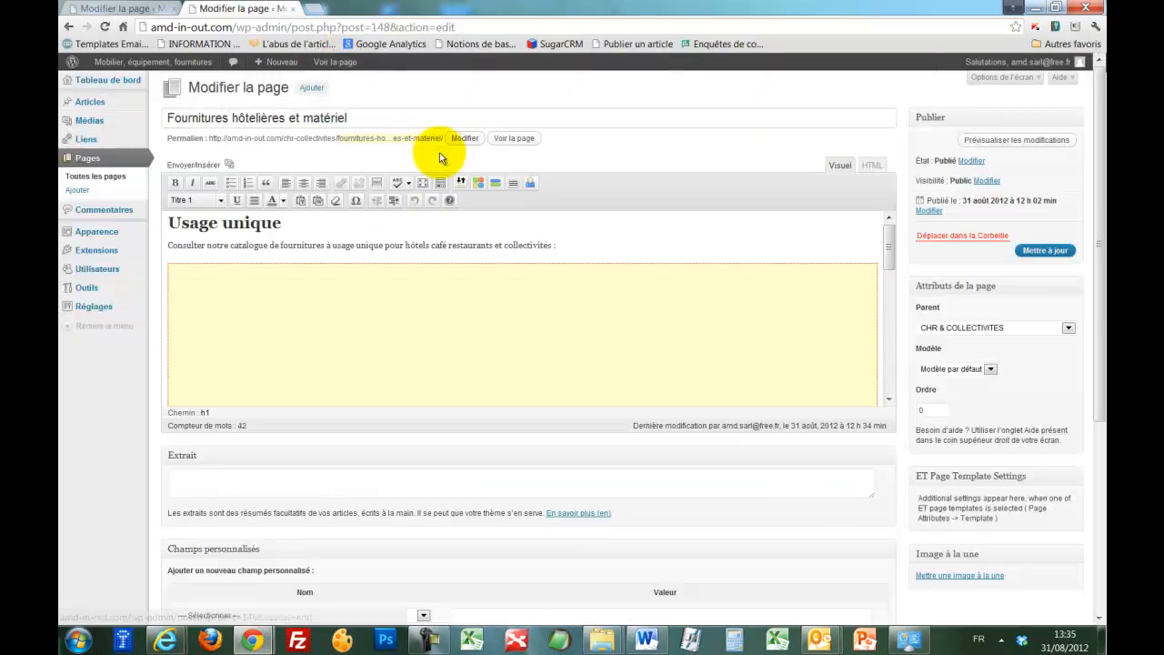
scroll(342, 334, down, 3)
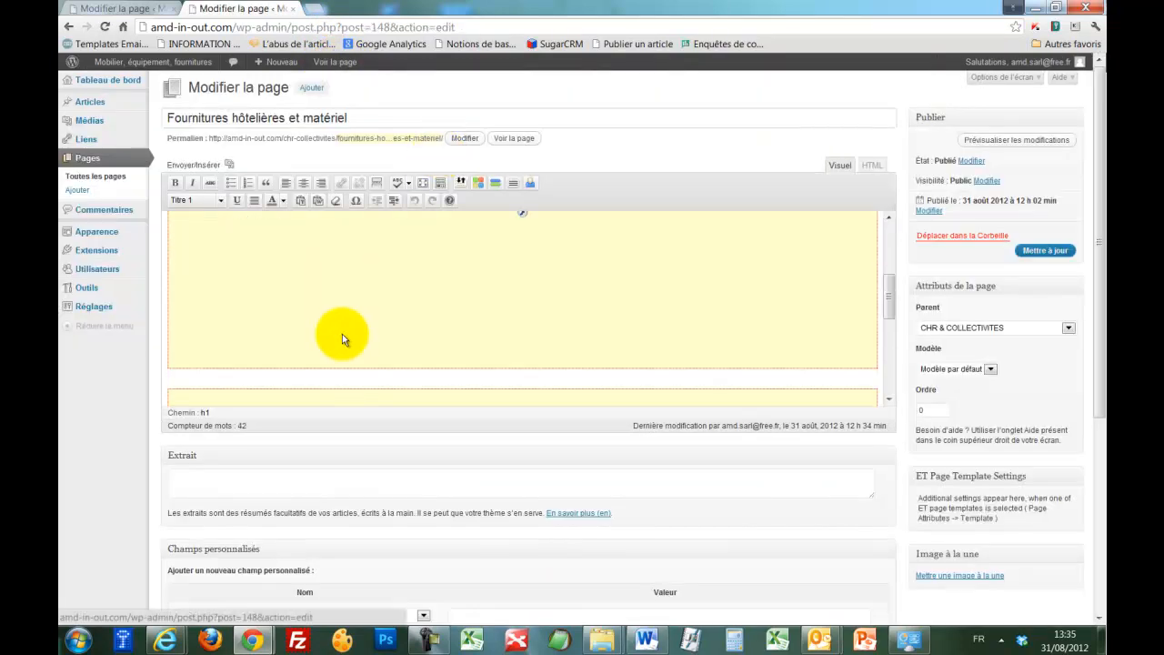
scroll(342, 333, down, 1)
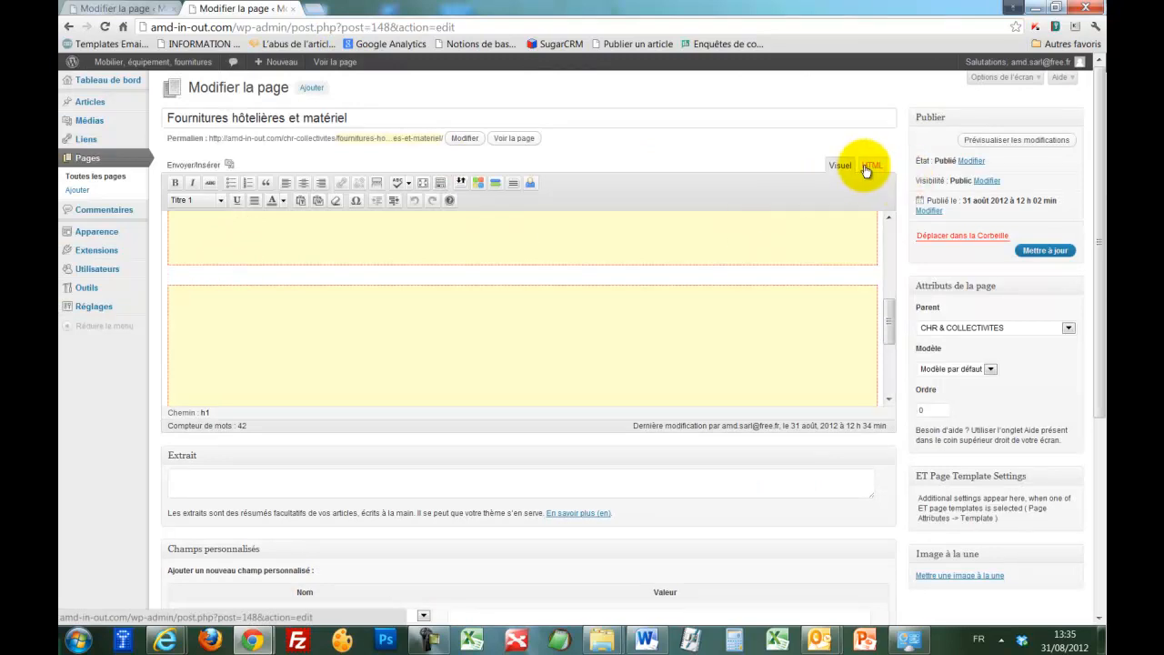
click(201, 275)
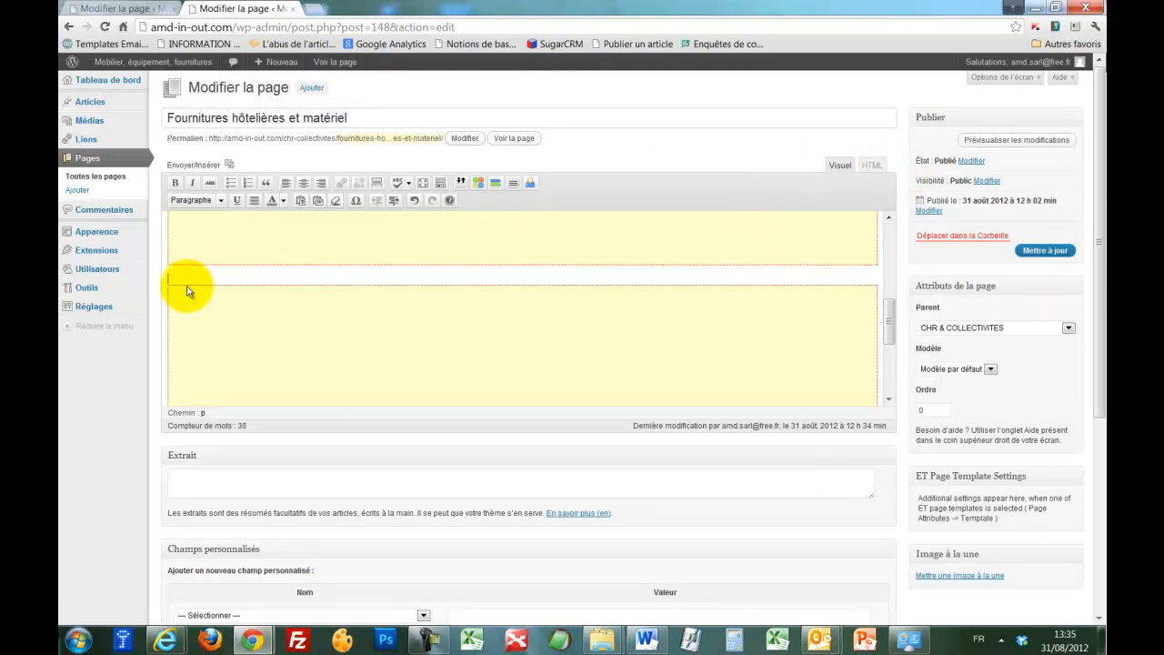
key(Up)
scroll(206, 280, up, 1)
scroll(202, 277, down, 2)
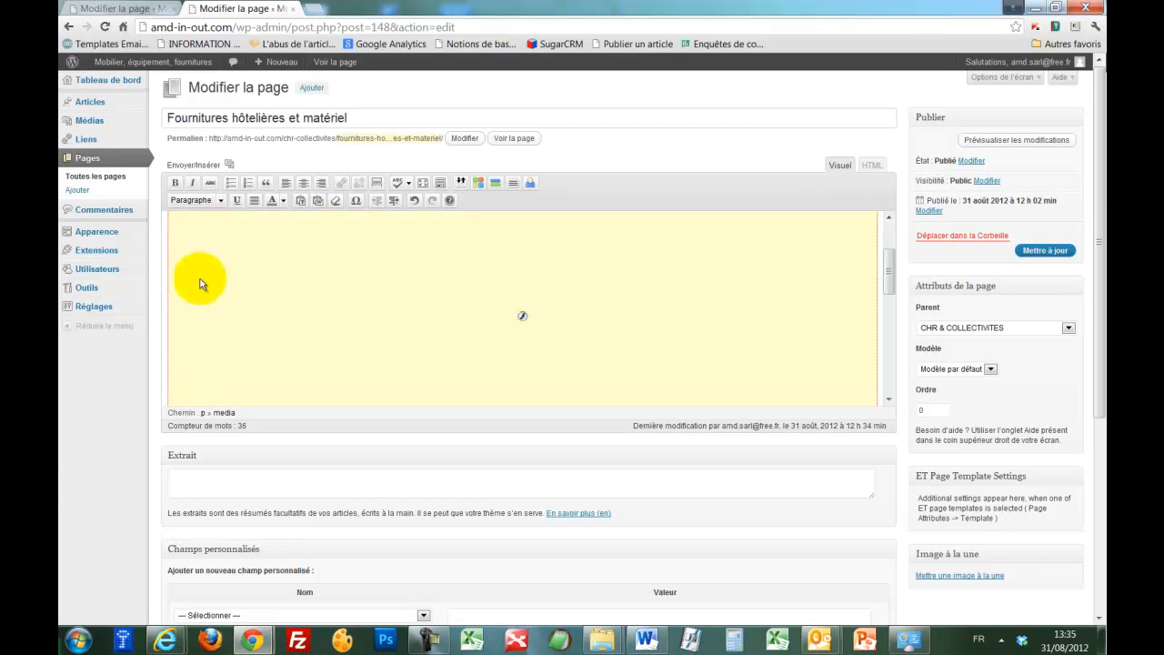
click(192, 273)
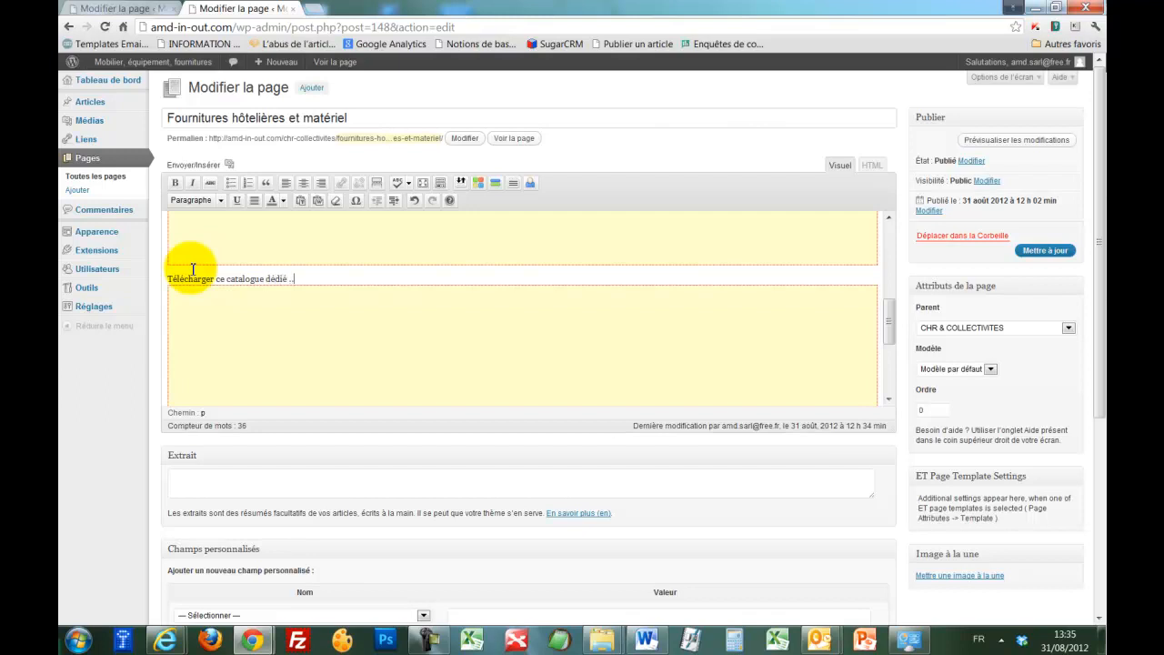
Step: Format the line between the two catalogue blocks as Titre 2 and update the page
click(204, 202)
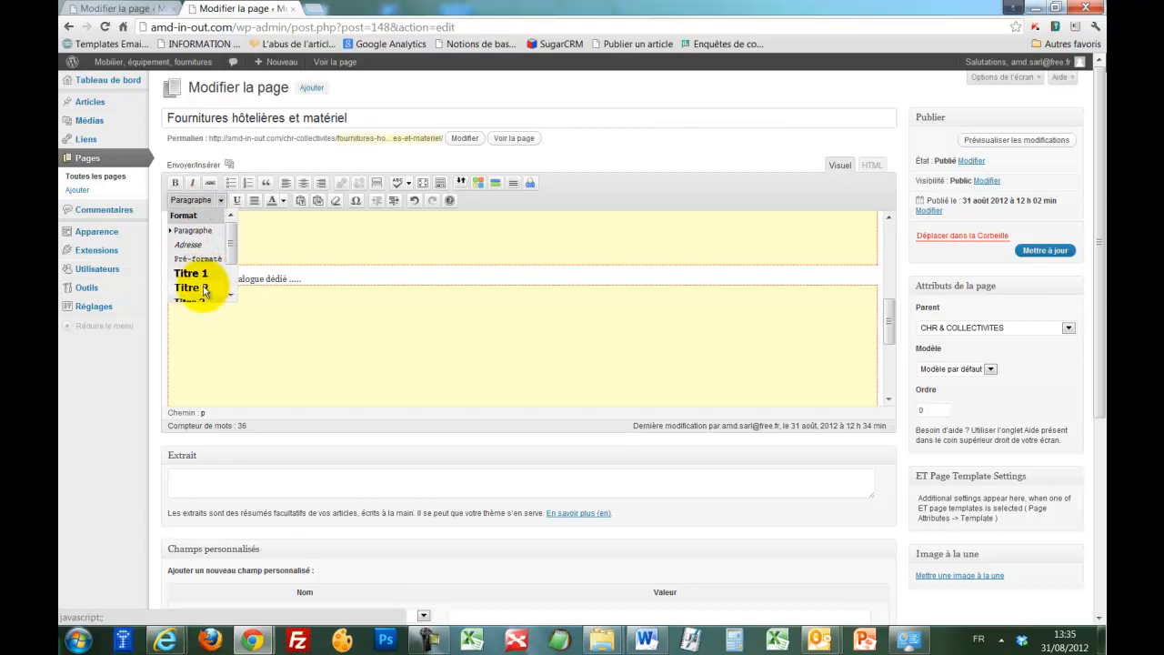
click(202, 288)
click(434, 282)
key(Return)
click(1043, 252)
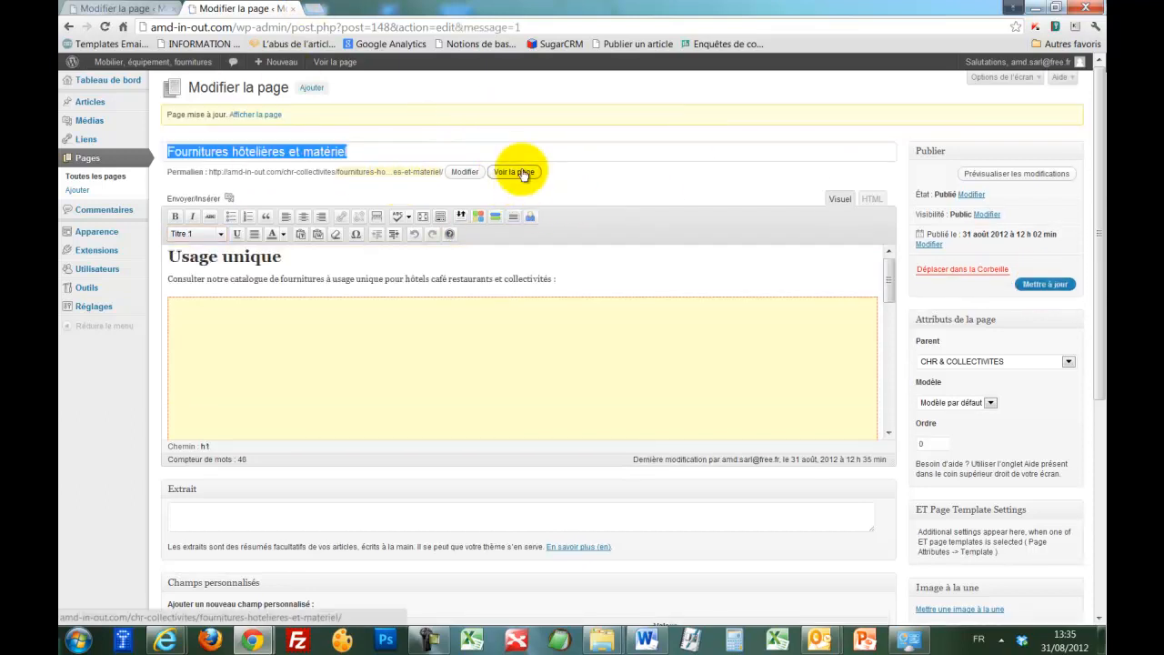
Step: View the updated page and examine the new heading between the two embedded catalogues
click(523, 173)
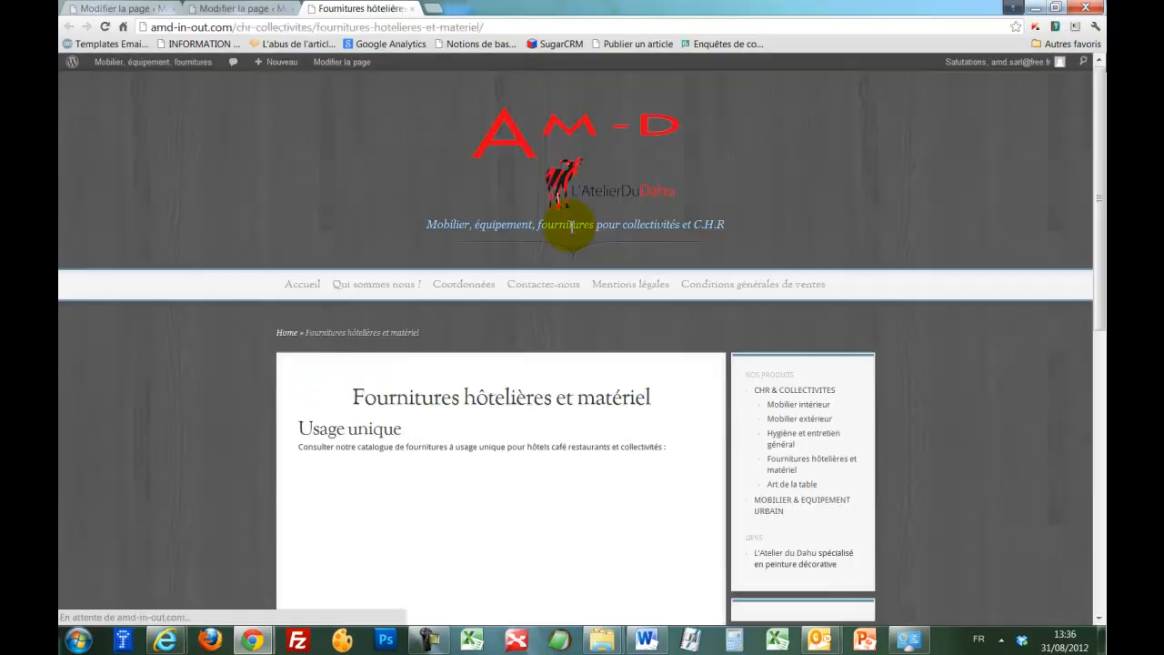
scroll(592, 333, down, 3)
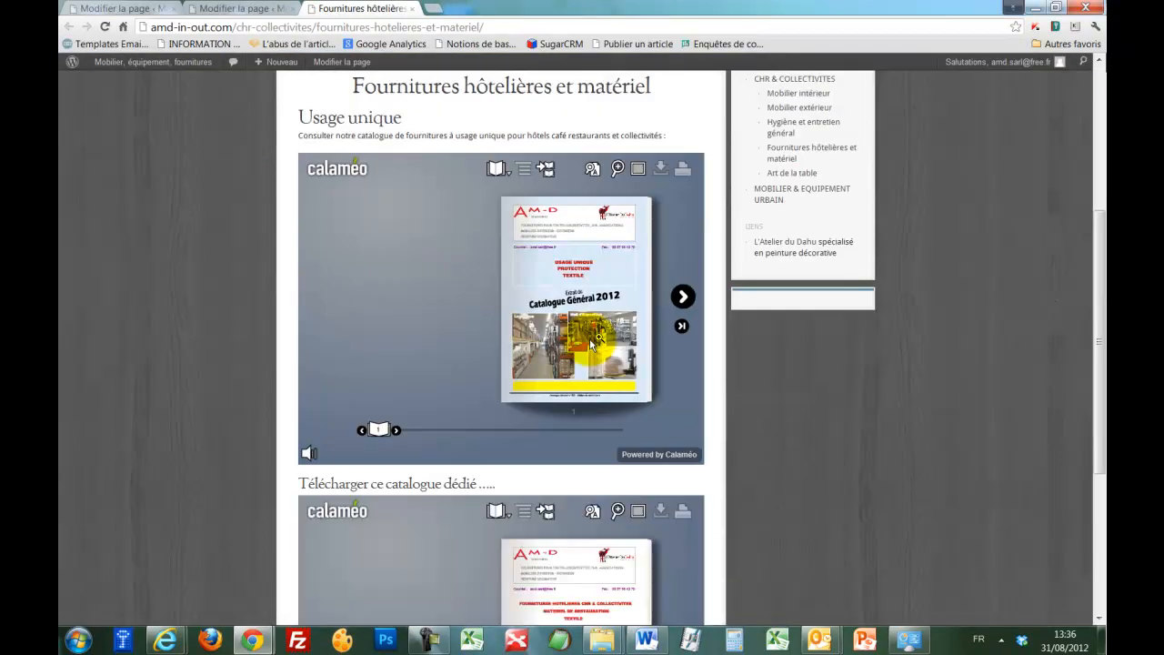
scroll(592, 342, down, 2)
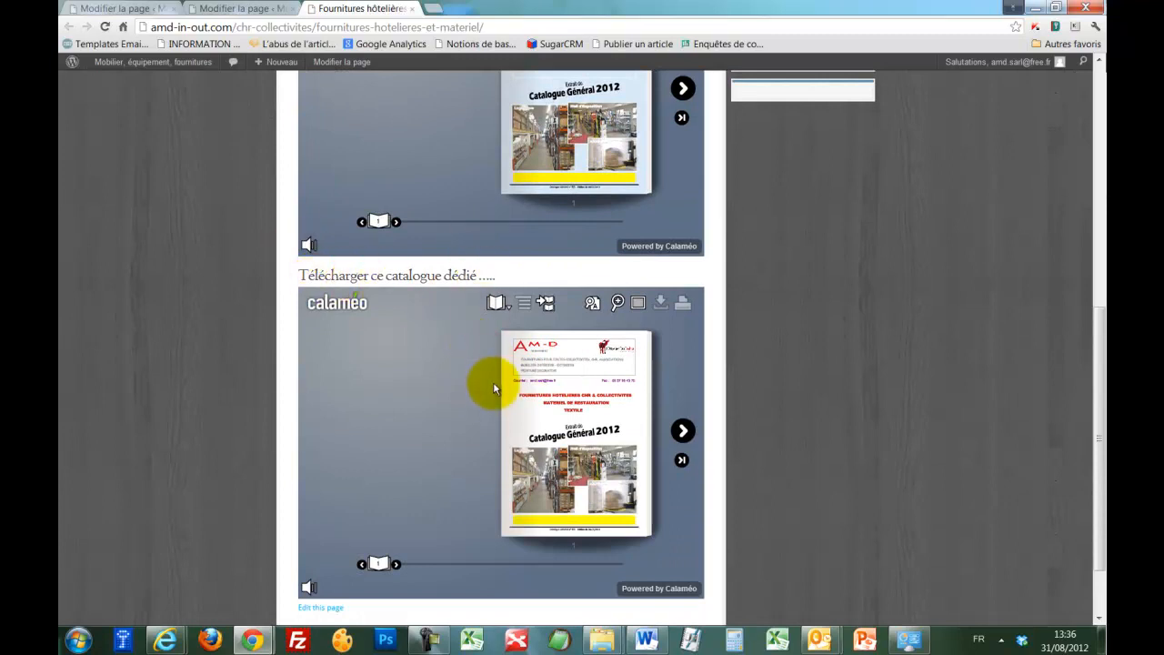
scroll(478, 400, up, 2)
scroll(418, 206, up, 1)
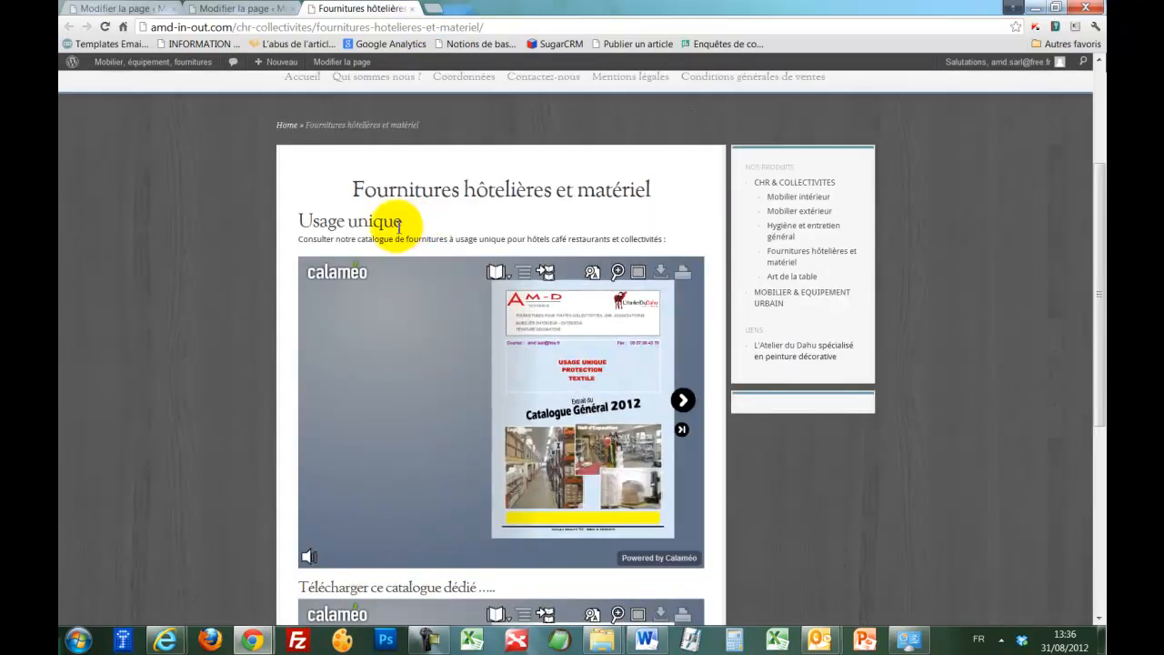